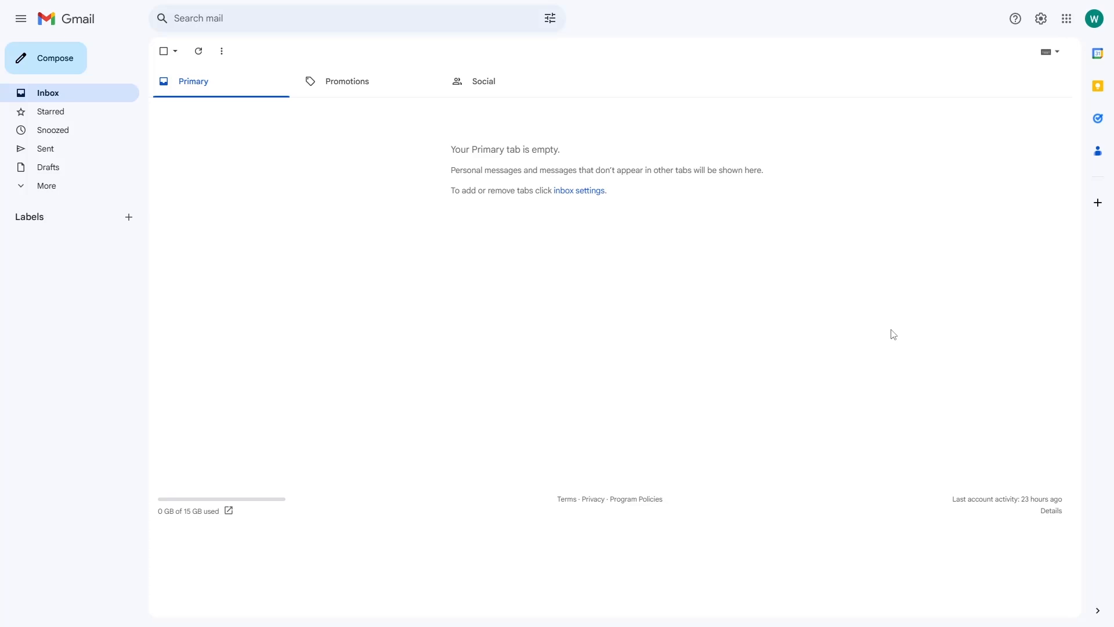
Enable Templates in the advanced mail settings and save the changes.
{"action": "left_click", "coordinate": [1041, 20]}
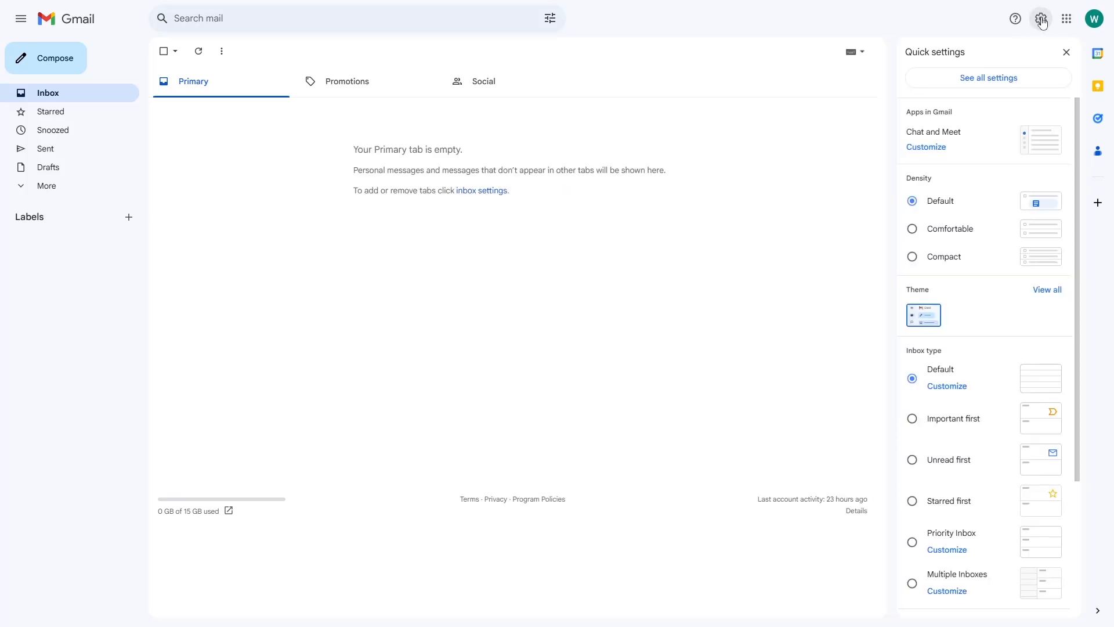
{"action": "left_click", "coordinate": [985, 83]}
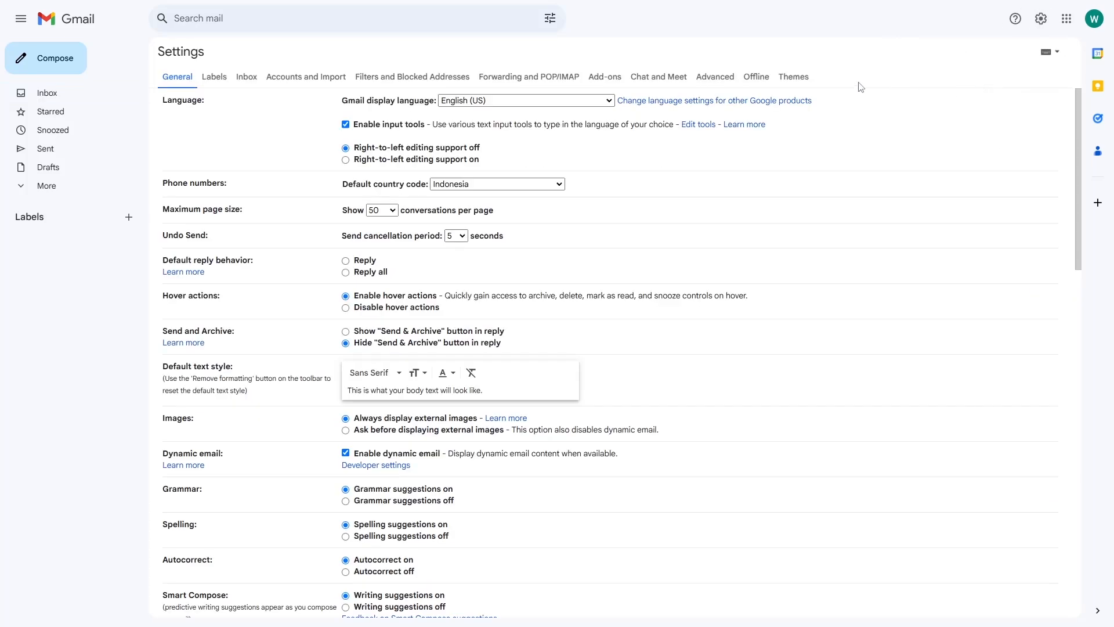
{"action": "left_click", "coordinate": [715, 78]}
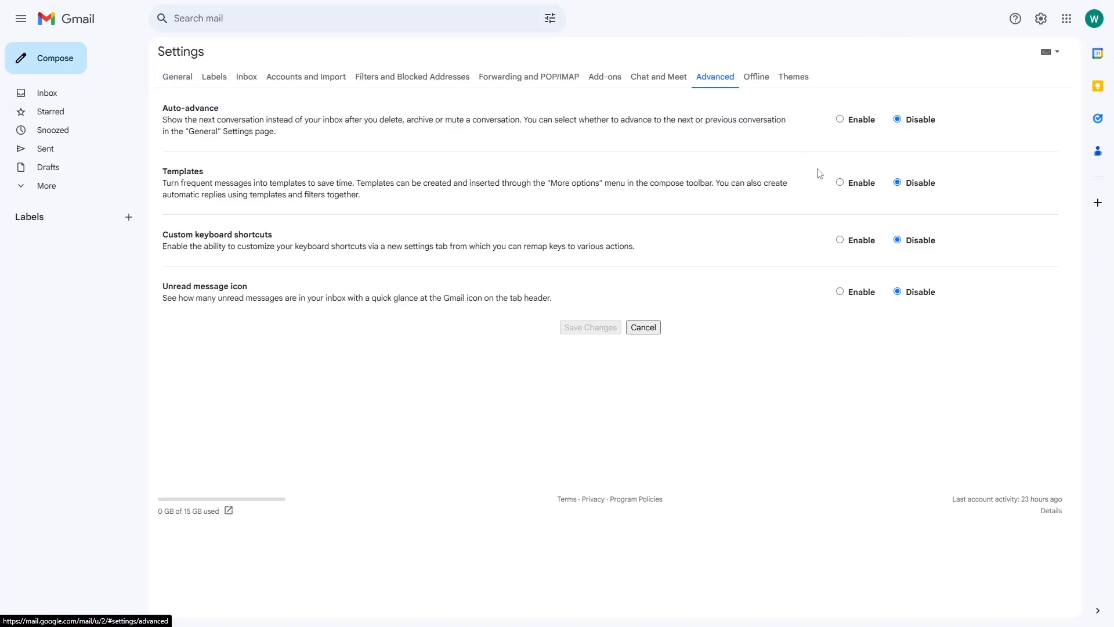
{"action": "left_click", "coordinate": [846, 185]}
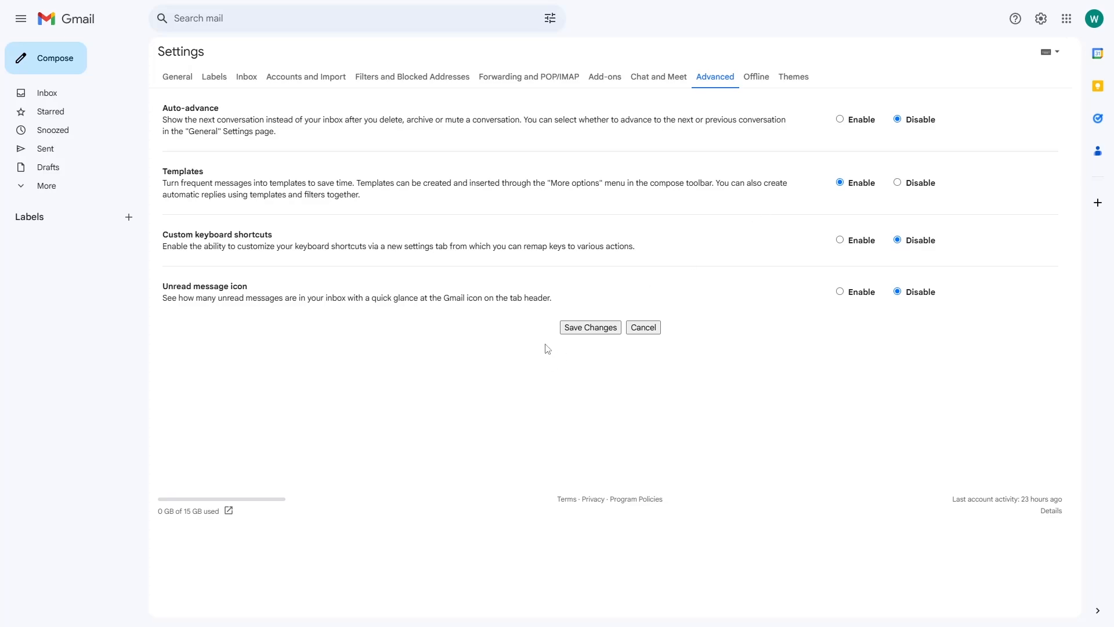
{"action": "left_click", "coordinate": [592, 330]}
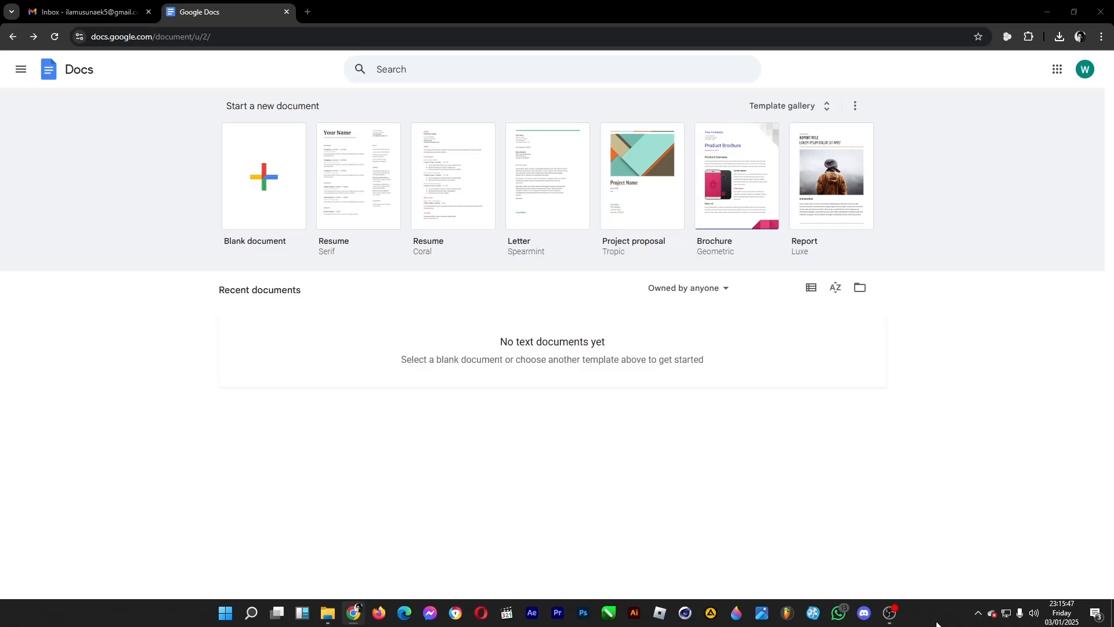
Create a blank document in Google Docs and insert a single-cell (1 x 1) table in it.
{"action": "left_click", "coordinate": [246, 190]}
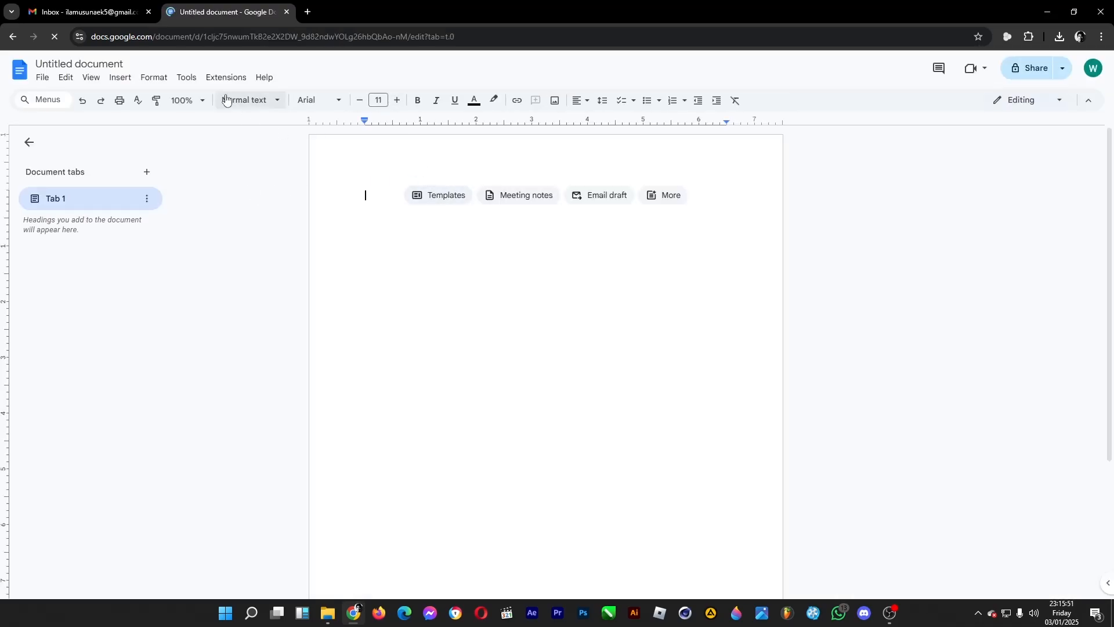
{"action": "left_click", "coordinate": [123, 80]}
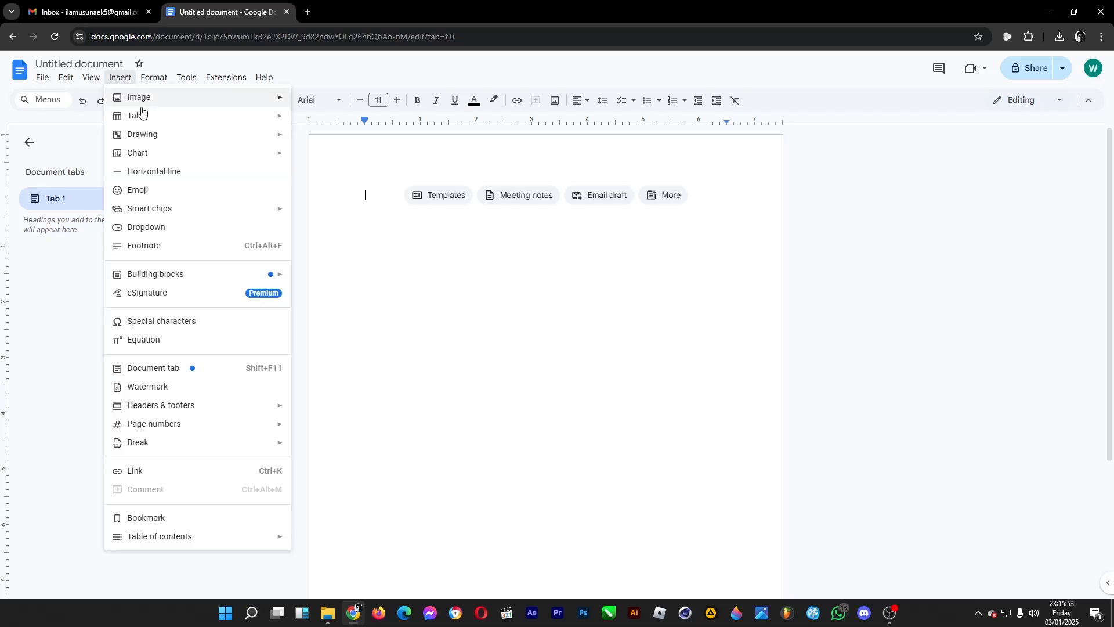
{"action": "mouse_move", "coordinate": [143, 118]}
{"action": "left_click", "coordinate": [298, 149]}
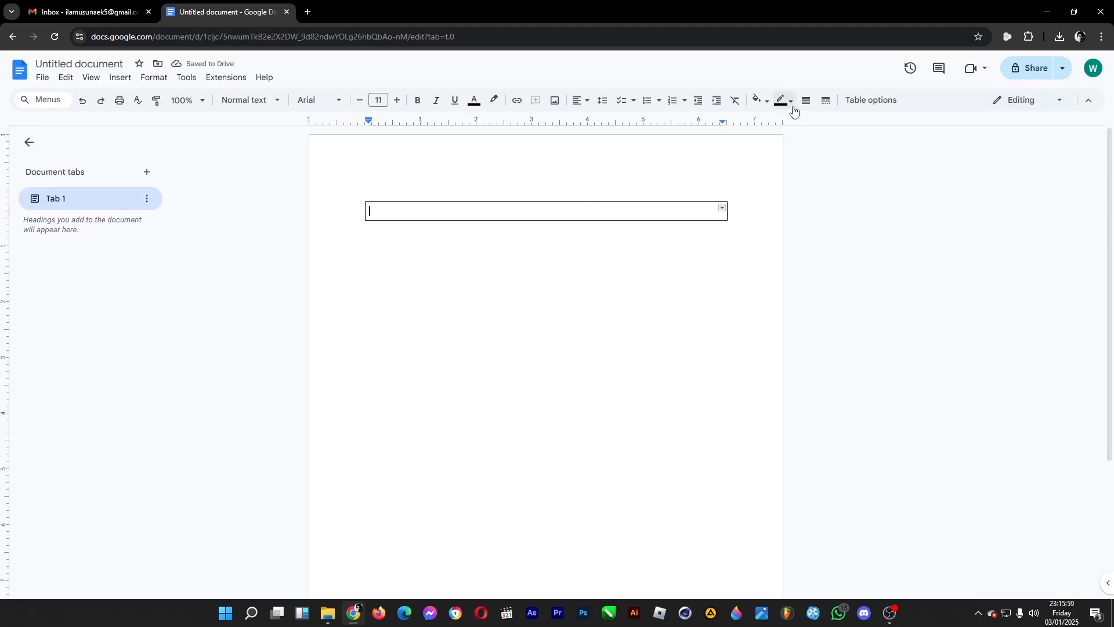
Fill the table cell with purple and set its text alignment to centered.
{"action": "left_click", "coordinate": [759, 101]}
{"action": "left_click", "coordinate": [864, 154]}
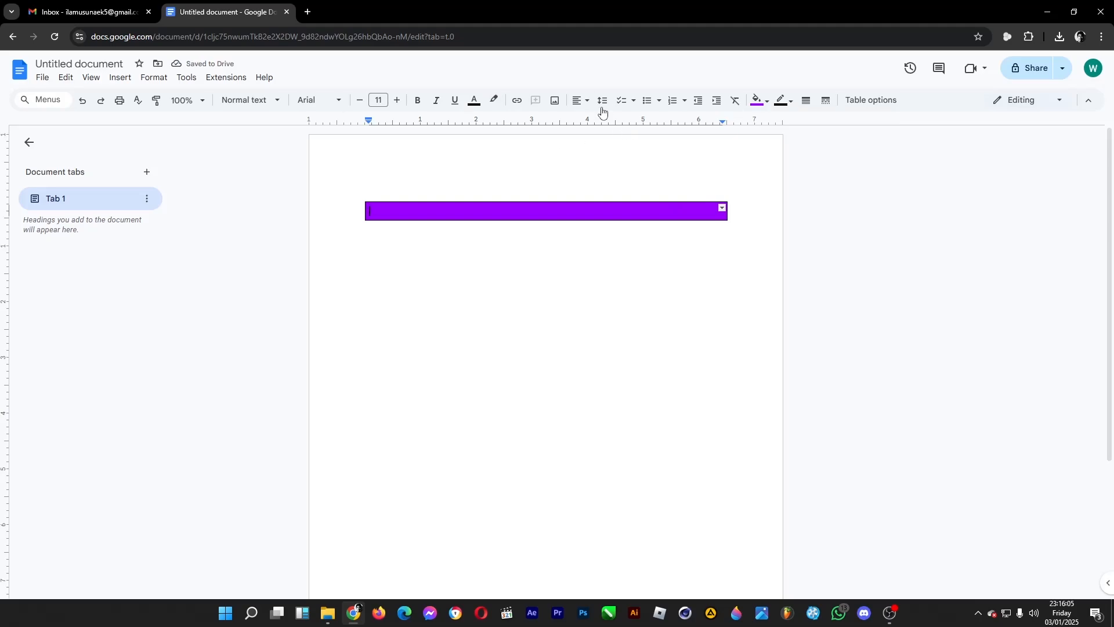
{"action": "left_click", "coordinate": [581, 101]}
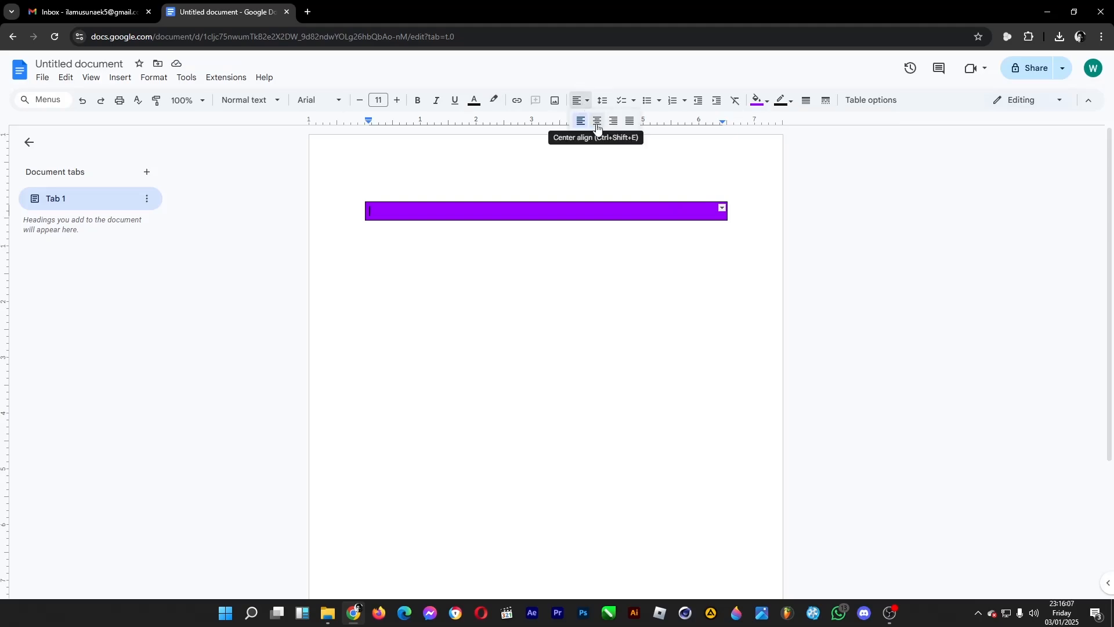
{"action": "left_click", "coordinate": [597, 122]}
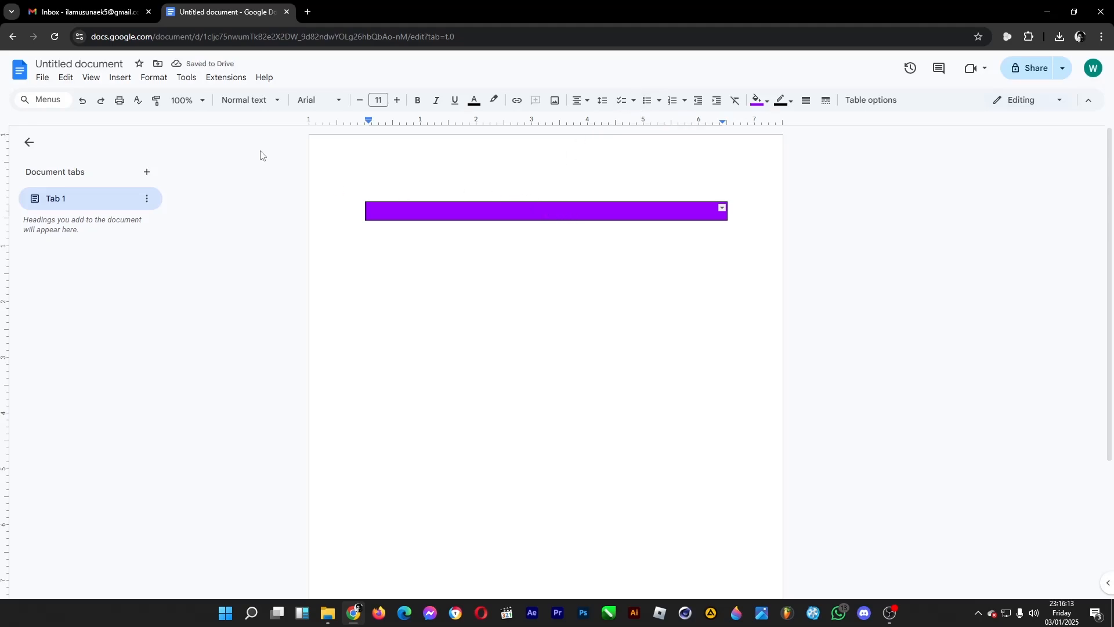
Enter the heading "HELLO" in the purple cell and color its text white.
{"action": "type", "text": "HELLO"}
{"action": "left_click_drag", "start_coordinate": [533, 210], "coordinate": [509, 214]}
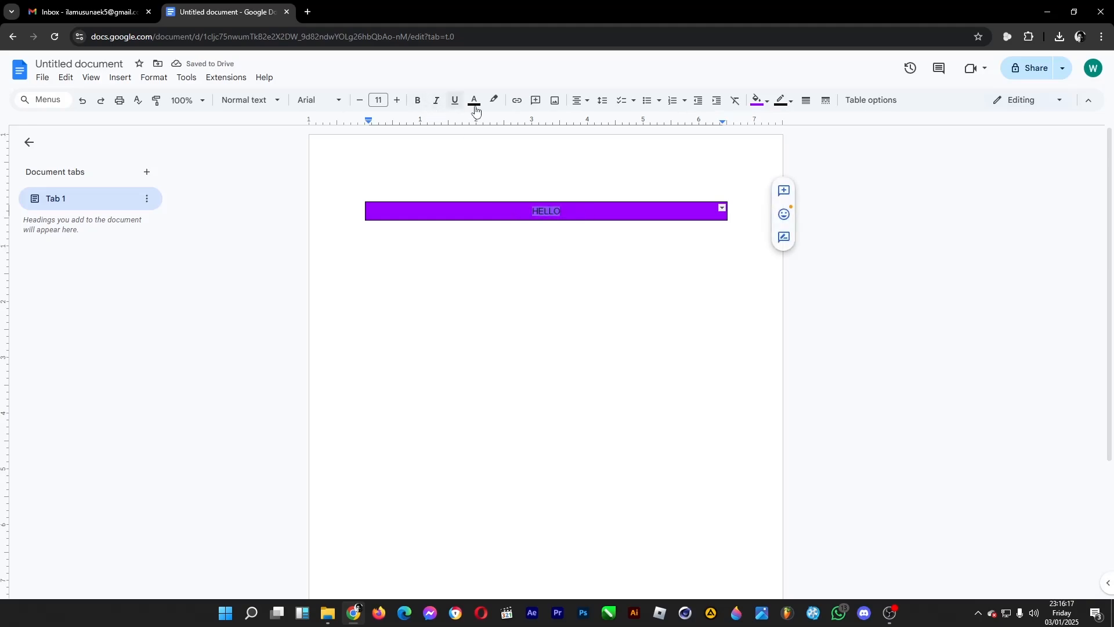
{"action": "left_click", "coordinate": [474, 100]}
{"action": "left_click", "coordinate": [598, 123]}
Increase the font size of the "HELLO" heading to 35.
{"action": "left_click", "coordinate": [397, 100]}
{"action": "left_click", "coordinate": [396, 101]}
{"action": "left_click", "coordinate": [397, 100]}
{"action": "left_click", "coordinate": [396, 100]}
{"action": "left_click", "coordinate": [397, 100]}
{"action": "left_click", "coordinate": [397, 100]}
{"action": "left_click", "coordinate": [396, 101]}
{"action": "double_click", "coordinate": [397, 100]}
{"action": "double_click", "coordinate": [396, 101]}
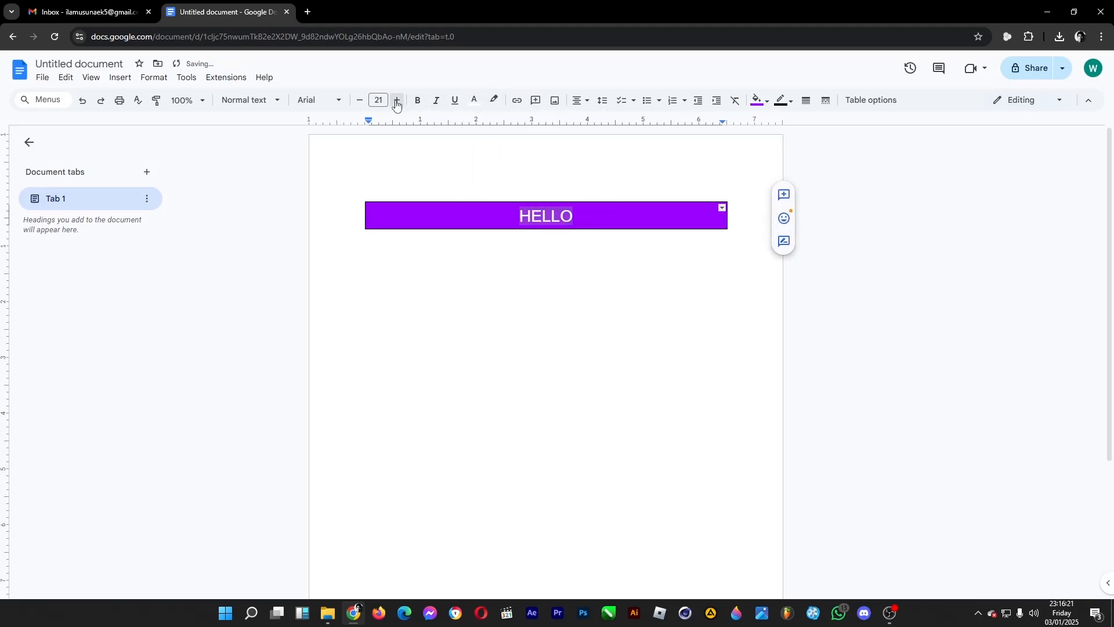
{"action": "double_click", "coordinate": [397, 100]}
{"action": "double_click", "coordinate": [396, 100]}
{"action": "double_click", "coordinate": [397, 101]}
{"action": "double_click", "coordinate": [397, 100]}
{"action": "double_click", "coordinate": [397, 101]}
{"action": "left_click", "coordinate": [397, 100]}
{"action": "left_click", "coordinate": [397, 101]}
{"action": "left_click", "coordinate": [396, 101]}
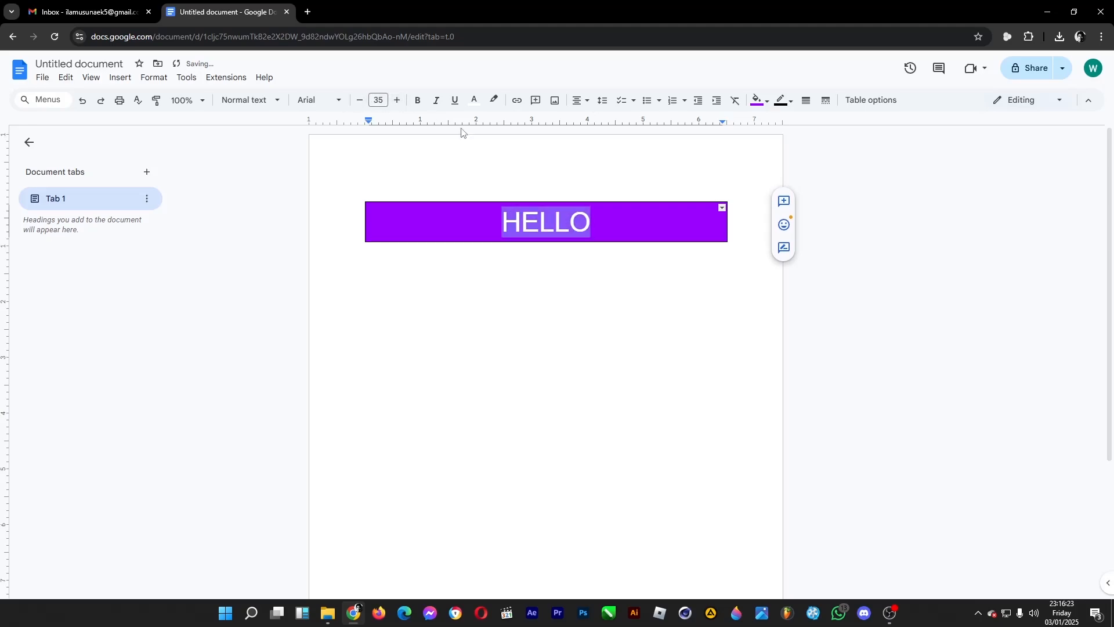
Make the "HELLO" heading bold and enlarge its font size a few more points.
{"action": "left_click", "coordinate": [417, 100]}
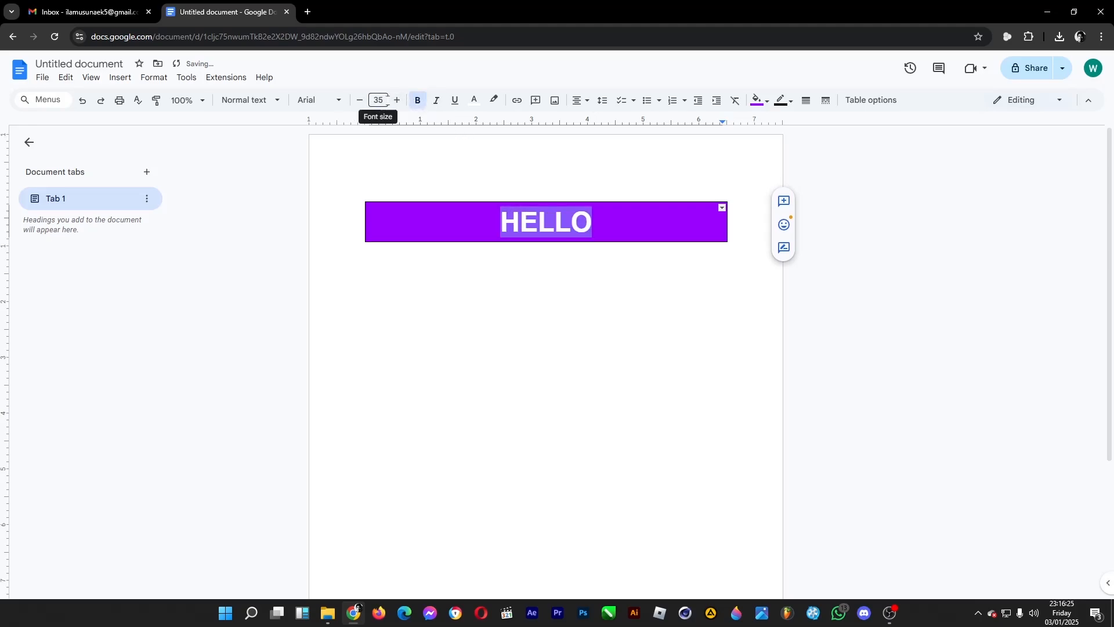
{"action": "left_click", "coordinate": [397, 100]}
{"action": "left_click", "coordinate": [396, 101]}
{"action": "left_click", "coordinate": [396, 100]}
{"action": "left_click", "coordinate": [397, 101]}
{"action": "left_click", "coordinate": [397, 100]}
{"action": "left_click", "coordinate": [397, 100]}
{"action": "left_click", "coordinate": [396, 101]}
{"action": "left_click", "coordinate": [583, 295]}
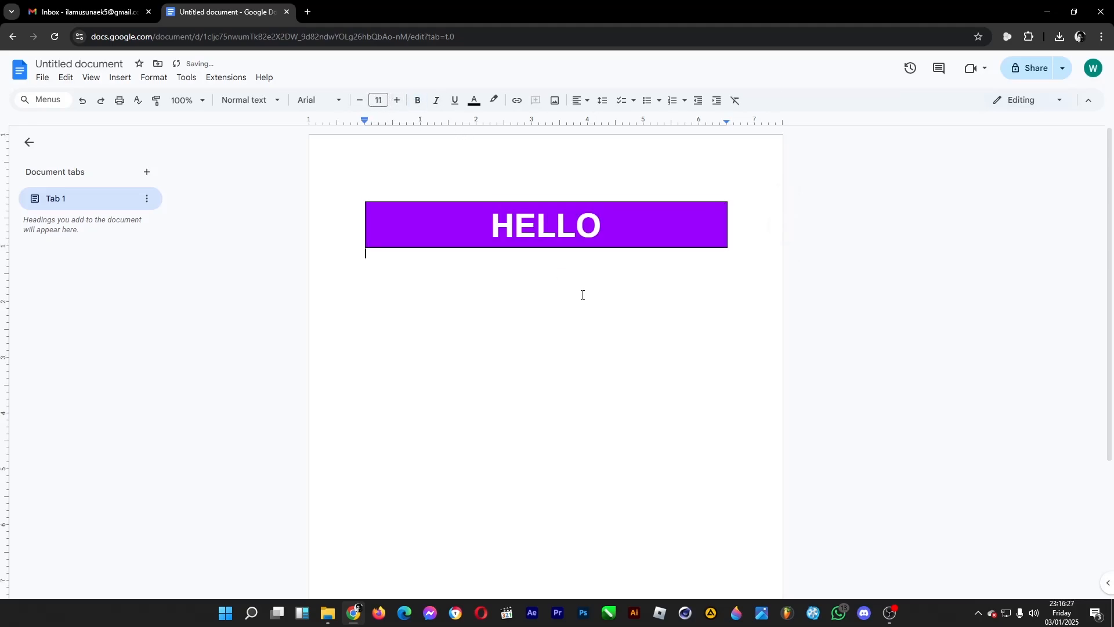
Insert the Party Popper Confetti sticker image from the Downloads folder below the heading banner.
{"action": "scroll", "coordinate": [583, 295], "scroll_direction": "down", "scroll_amount": 1}
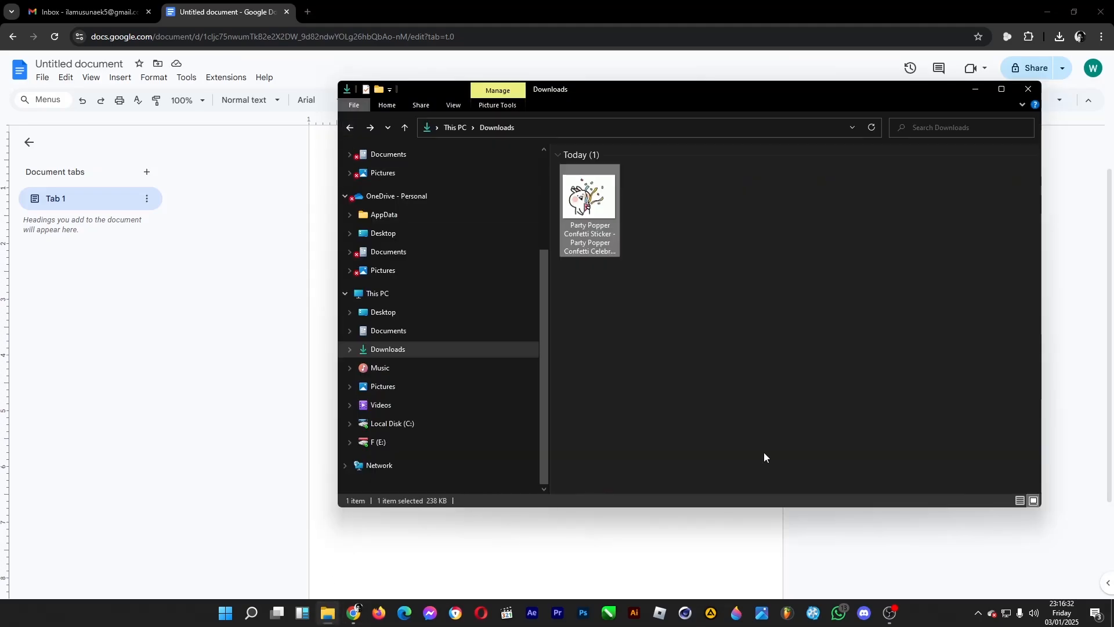
{"action": "left_click_drag", "start_coordinate": [648, 92], "coordinate": [940, 90]}
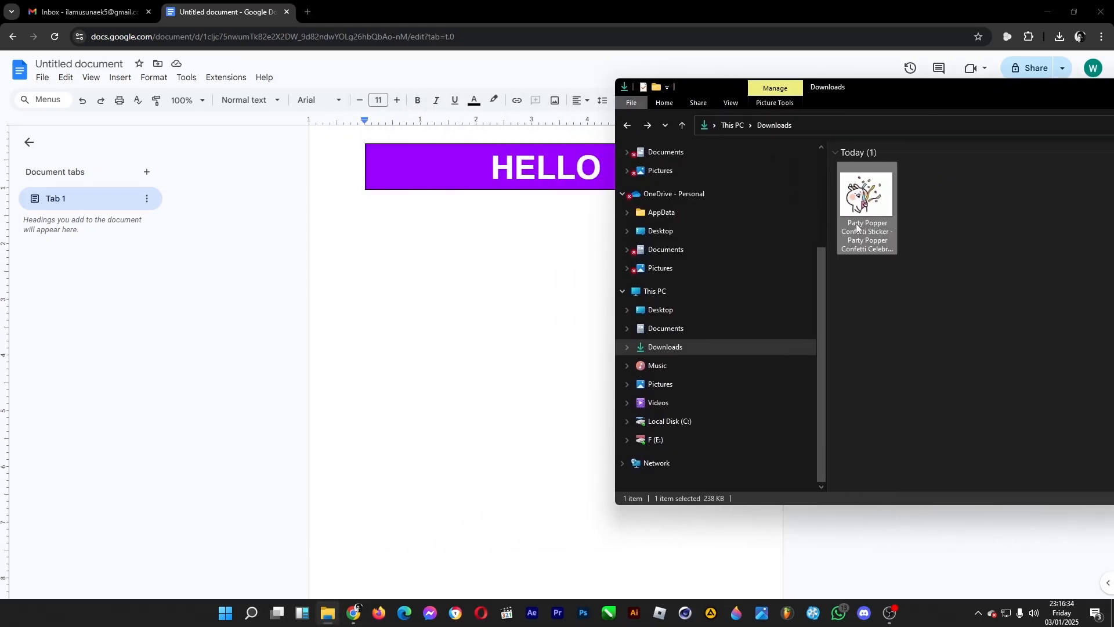
{"action": "left_click_drag", "start_coordinate": [865, 211], "coordinate": [467, 325]}
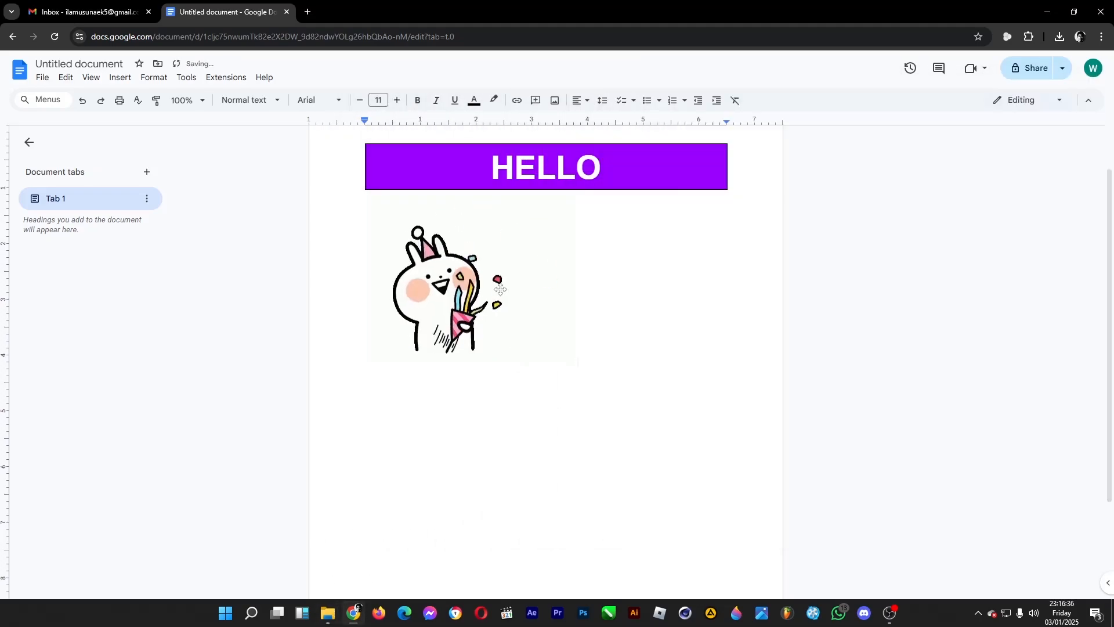
Set the sticker image to wrap text and position it horizontally centered just below the "HELLO" banner.
{"action": "left_click", "coordinate": [549, 324]}
{"action": "right_click", "coordinate": [510, 299]}
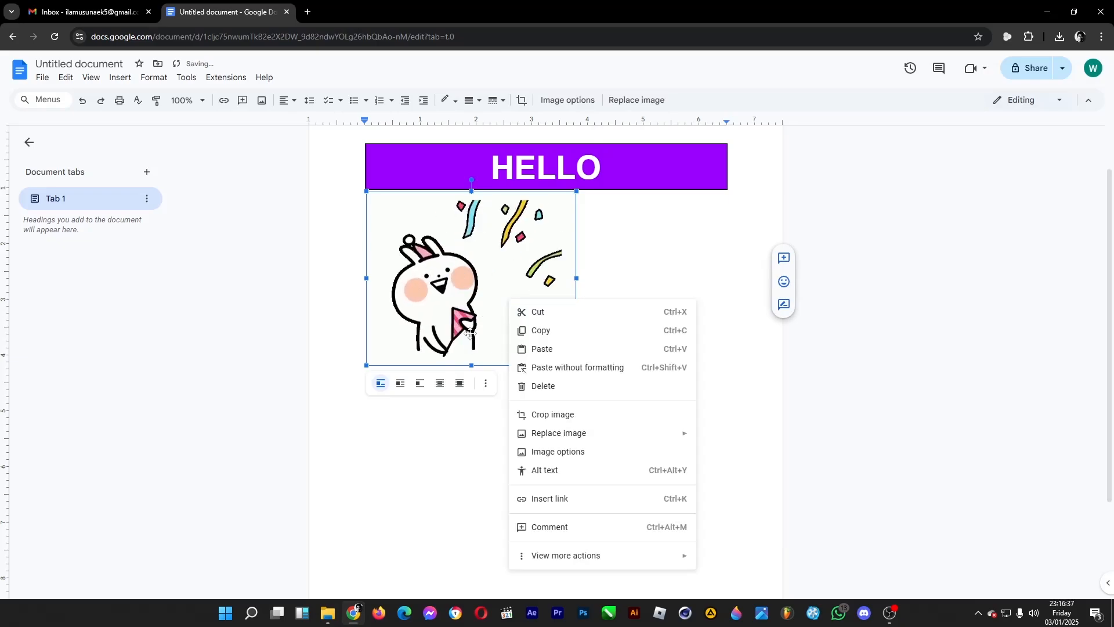
{"action": "left_click", "coordinate": [400, 383]}
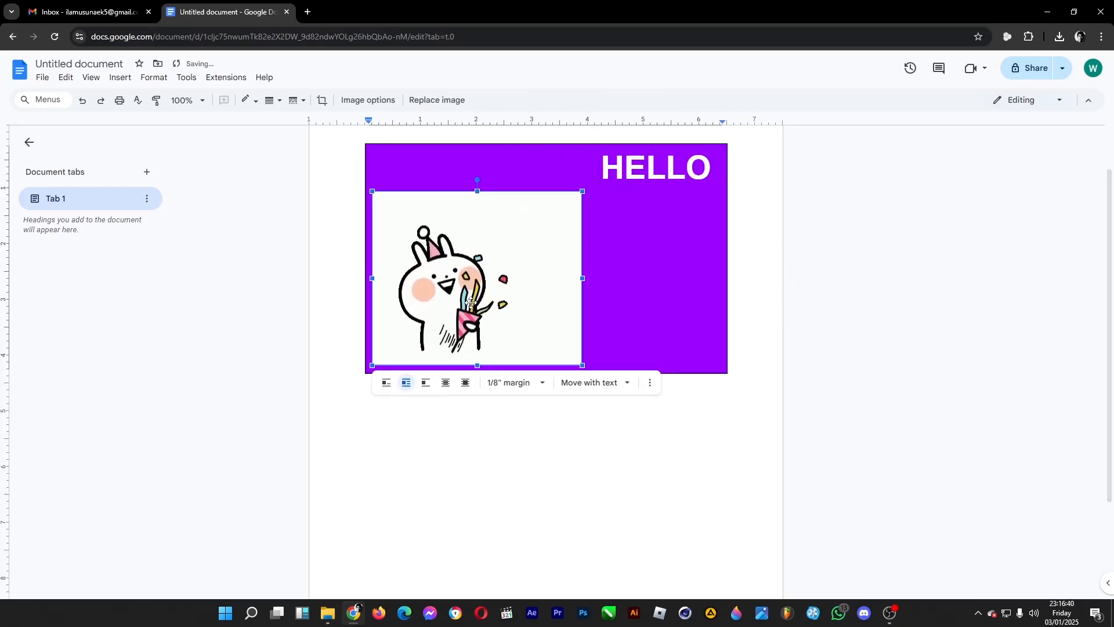
{"action": "left_click_drag", "start_coordinate": [484, 293], "coordinate": [561, 490]}
{"action": "left_click_drag", "start_coordinate": [574, 445], "coordinate": [599, 302]}
{"action": "left_click", "coordinate": [723, 269]}
Add the line "Happy birthday to _______" below the sticker image.
{"action": "scroll", "coordinate": [723, 269], "scroll_direction": "down", "scroll_amount": 2}
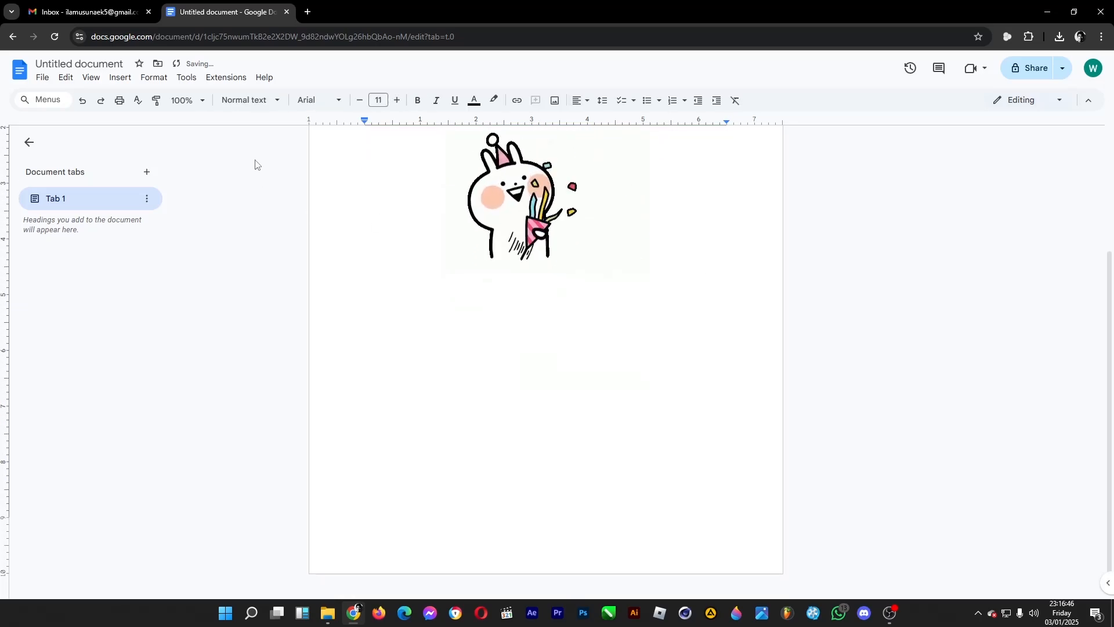
{"action": "double_click", "coordinate": [679, 413]}
{"action": "left_click", "coordinate": [444, 234]}
{"action": "left_click", "coordinate": [385, 184]}
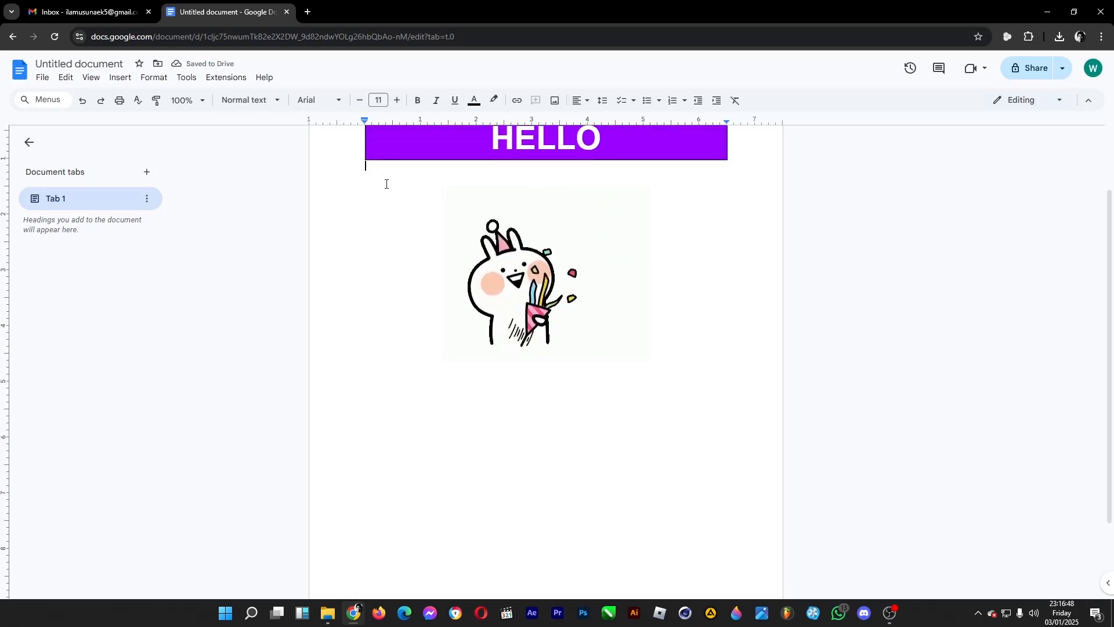
{"action": "key", "text": "Return"}
{"action": "key", "text": "Return"}
{"action": "key", "text": "Return"}
{"action": "key", "text": "Return"}
{"action": "type", "text": "hAPP"}
{"action": "key", "text": "BackSpace"}
{"action": "key", "text": "BackSpace"}
{"action": "key", "text": "BackSpace"}
{"action": "key", "text": "BackSpace"}
{"action": "type", "text": "Happy birthday"}
Set the "Happy birthday to" line to font size 29 and center it.
{"action": "left_click_drag", "start_coordinate": [363, 391], "coordinate": [470, 394]}
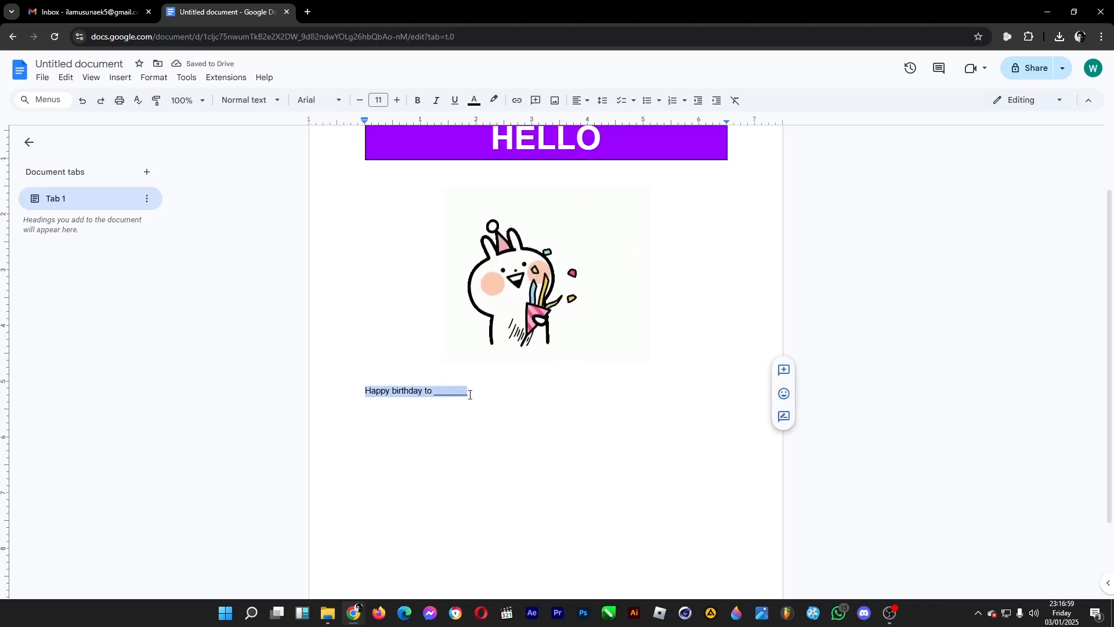
{"action": "left_click", "coordinate": [396, 101]}
{"action": "left_click", "coordinate": [397, 100]}
{"action": "left_click", "coordinate": [397, 100]}
{"action": "left_click", "coordinate": [397, 100]}
{"action": "left_click", "coordinate": [397, 100]}
{"action": "left_click", "coordinate": [397, 101]}
{"action": "left_click", "coordinate": [396, 100]}
{"action": "left_click", "coordinate": [397, 100]}
{"action": "double_click", "coordinate": [397, 100]}
{"action": "double_click", "coordinate": [396, 101]}
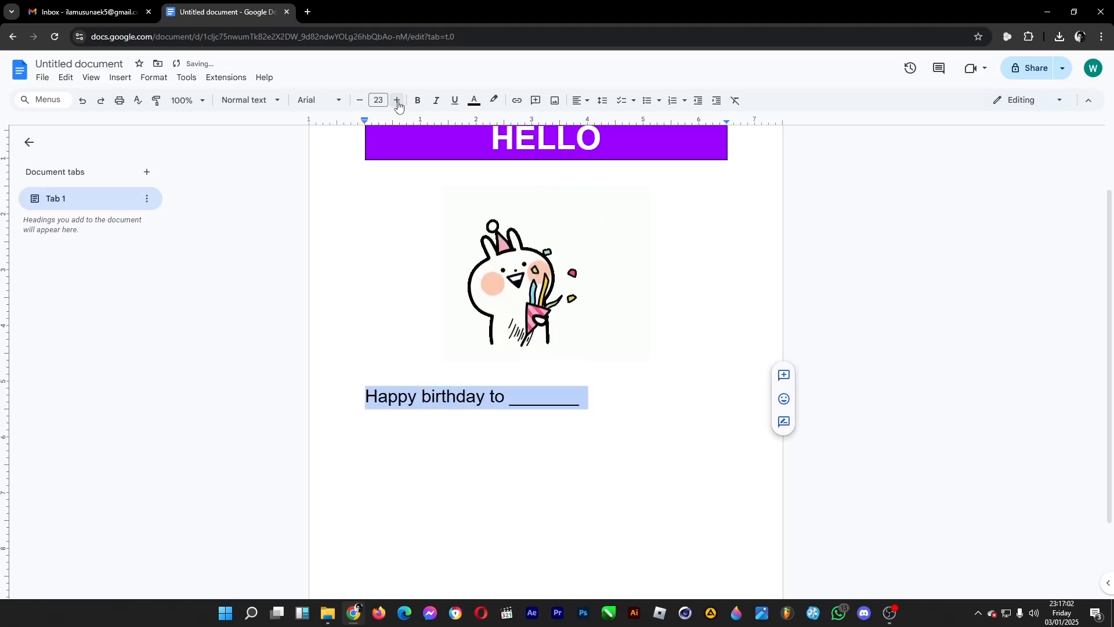
{"action": "double_click", "coordinate": [397, 100]}
{"action": "left_click", "coordinate": [397, 101]}
{"action": "double_click", "coordinate": [397, 100]}
{"action": "left_click", "coordinate": [397, 100]}
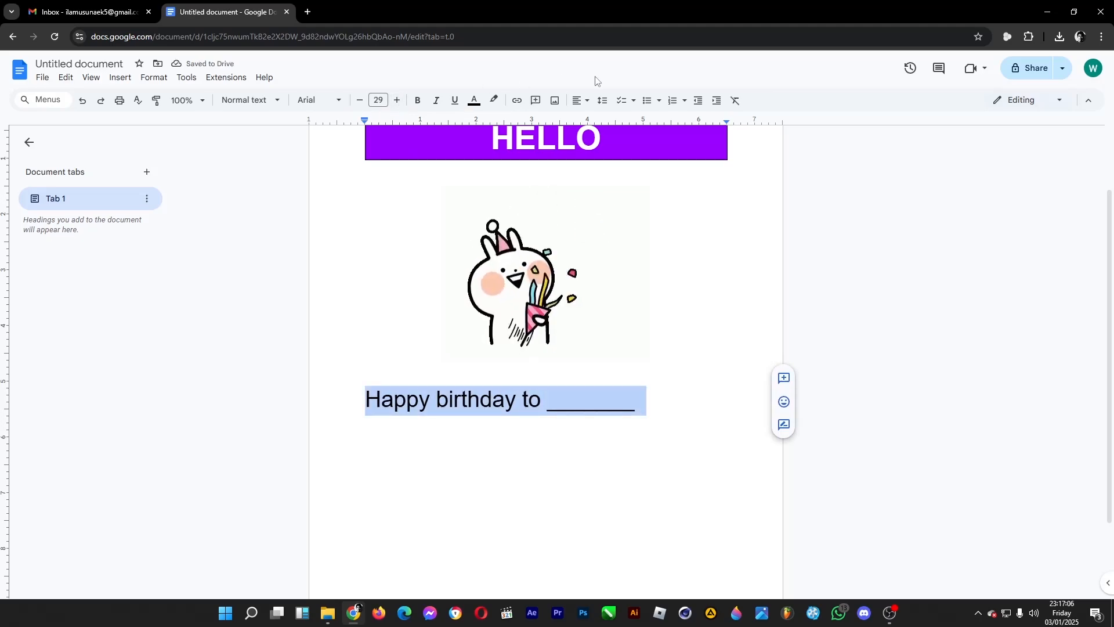
{"action": "left_click", "coordinate": [580, 100]}
{"action": "left_click", "coordinate": [596, 120]}
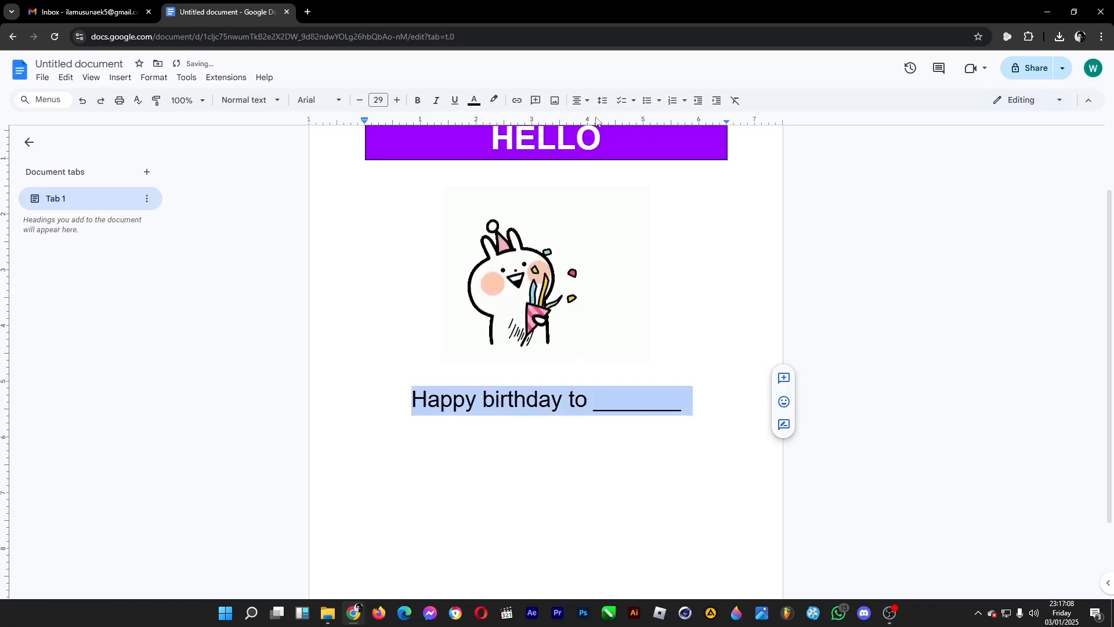
Add the sentence "Lorem ipsum dolor sit amet." in font size 13 on a new line under the birthday greeting.
{"action": "left_click", "coordinate": [678, 381]}
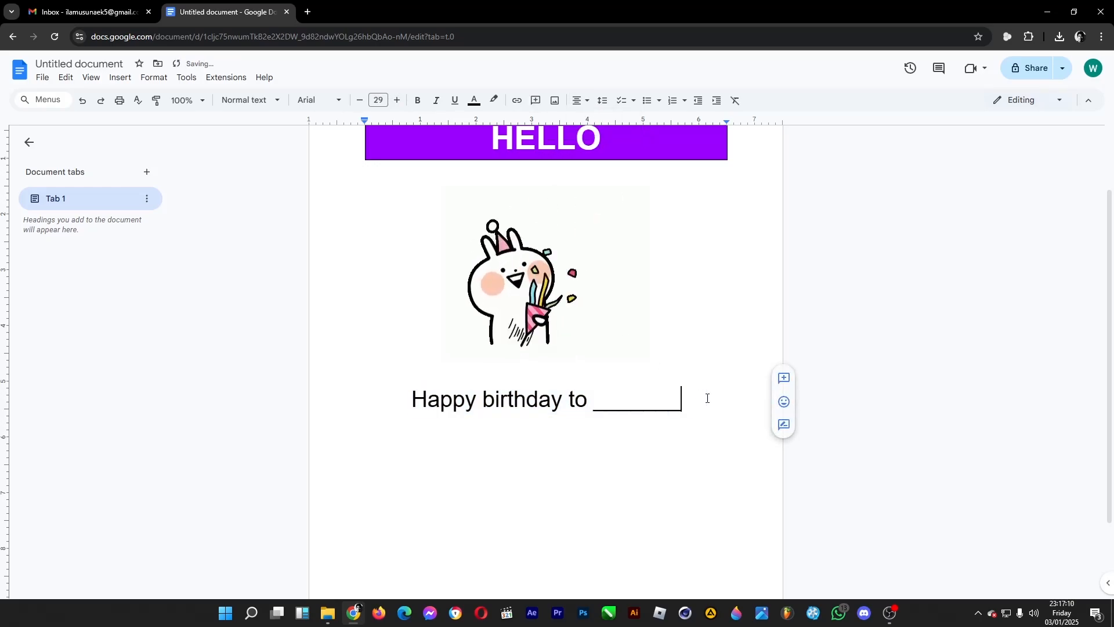
{"action": "key", "text": "Return"}
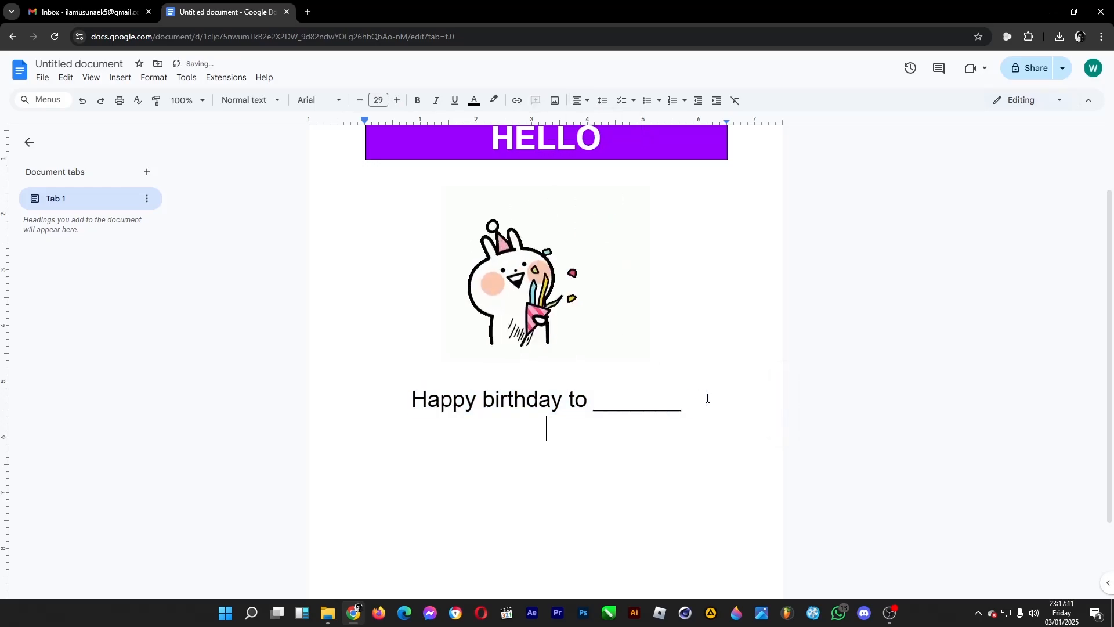
{"action": "left_click", "coordinate": [360, 102]}
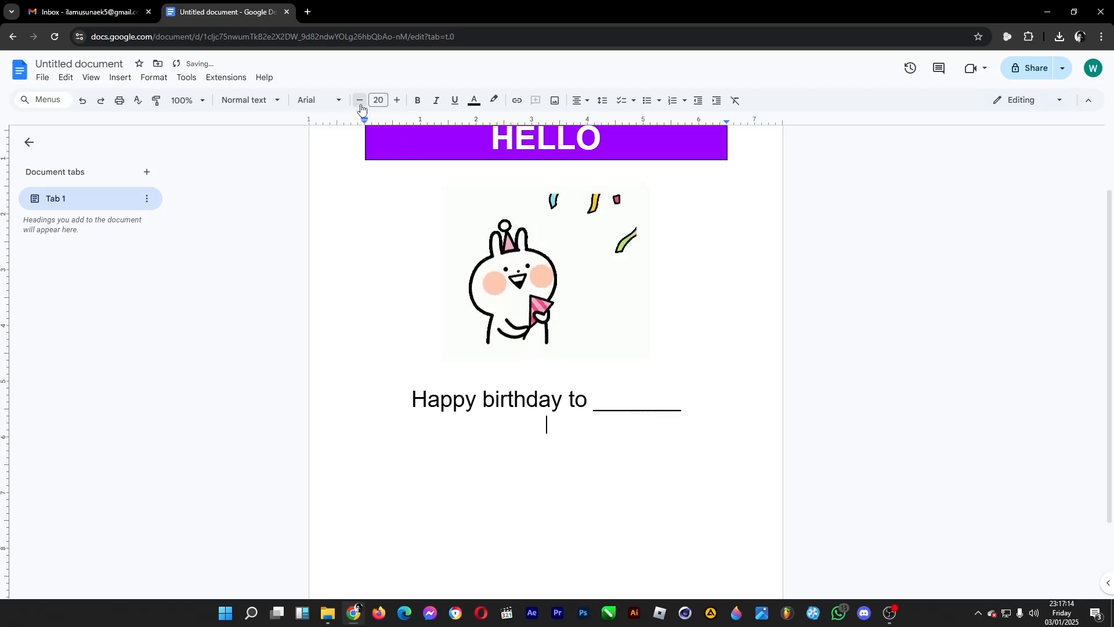
{"action": "type", "text": "Lorem "}
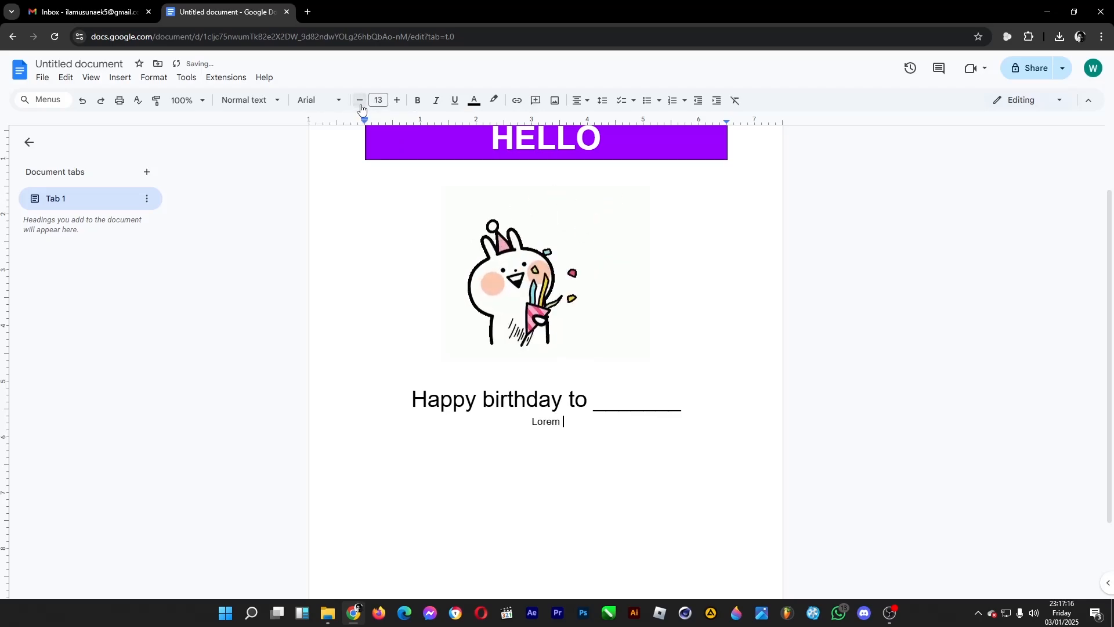
{"action": "type", "text": "ipsum dolor sit amet."}
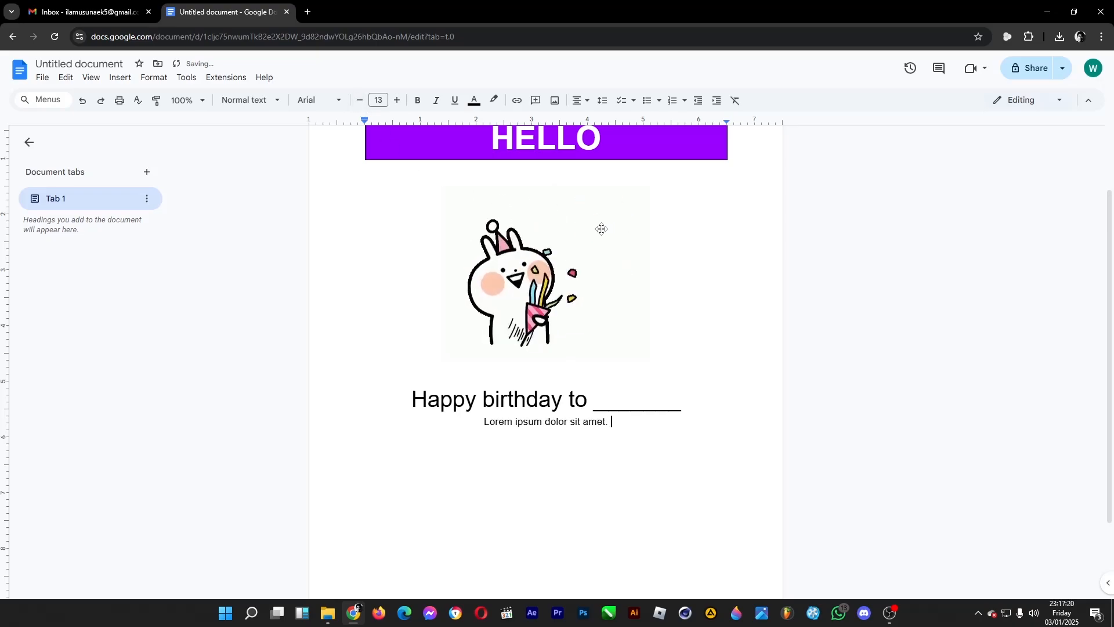
Copy the Lorem ipsum sentence and paste it once more on its line and on each of three new lines below.
{"action": "left_click_drag", "start_coordinate": [484, 422], "coordinate": [615, 422]}
{"action": "key", "text": "ctrl+c"}
{"action": "left_click", "coordinate": [616, 423]}
{"action": "key", "text": "ctrl+v"}
{"action": "key", "text": "Return"}
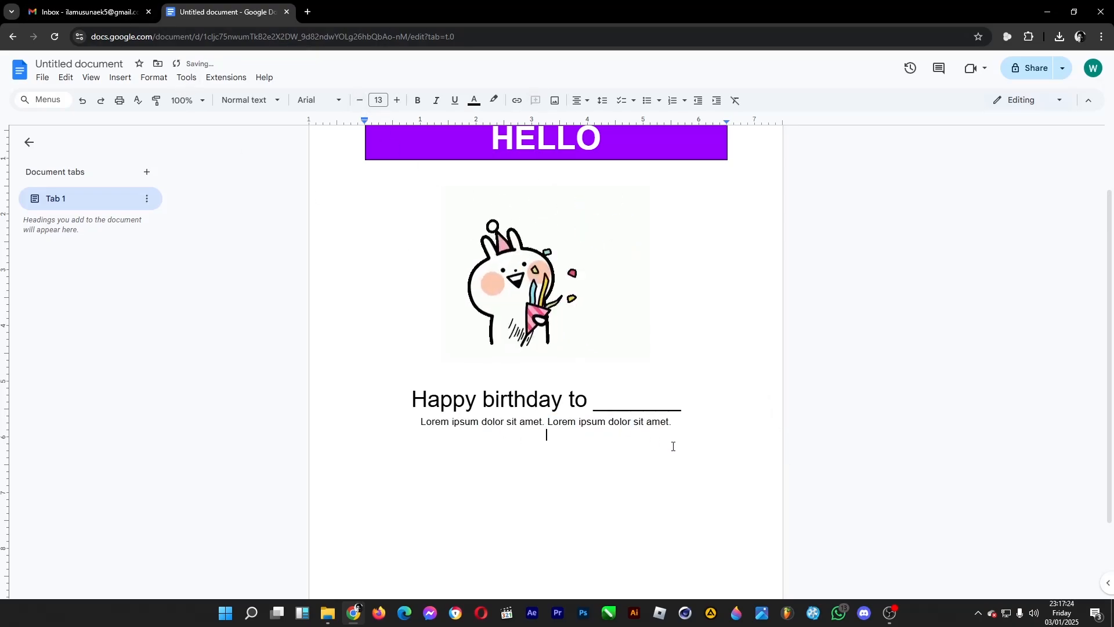
{"action": "key", "text": "ctrl+v"}
{"action": "key", "text": "Return"}
{"action": "key", "text": "ctrl+v"}
{"action": "key", "text": "Return"}
{"action": "key", "text": "ctrl+v"}
{"action": "key", "text": "Return"}
Join the third Lorem ipsum line onto the end of the second line.
{"action": "left_click", "coordinate": [486, 452]}
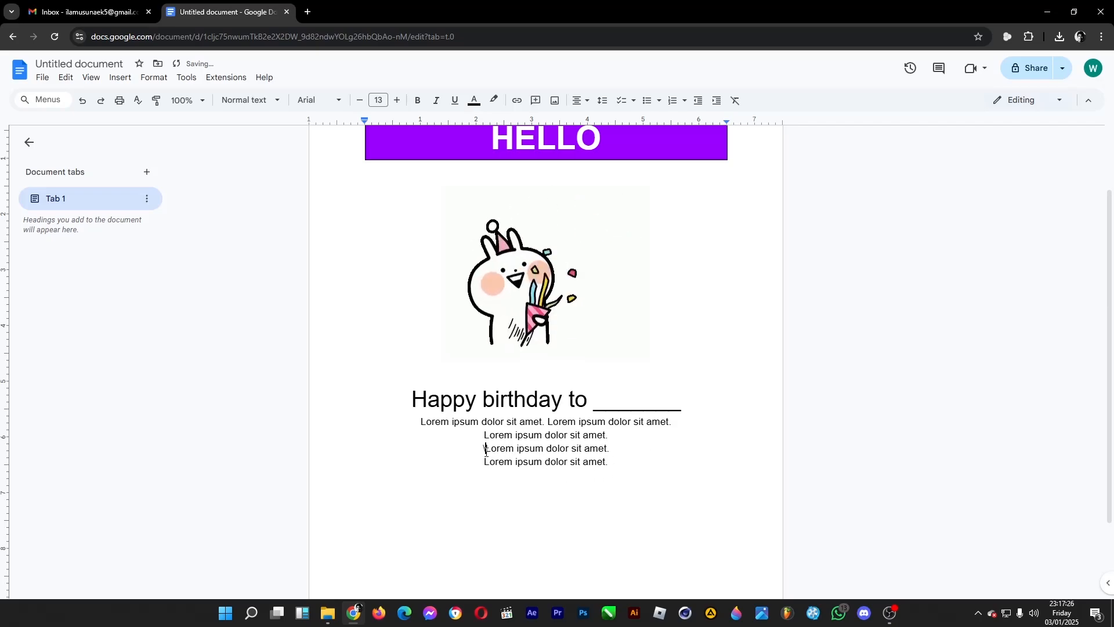
{"action": "key", "text": "BackSpace"}
{"action": "key", "text": "BackSpace"}
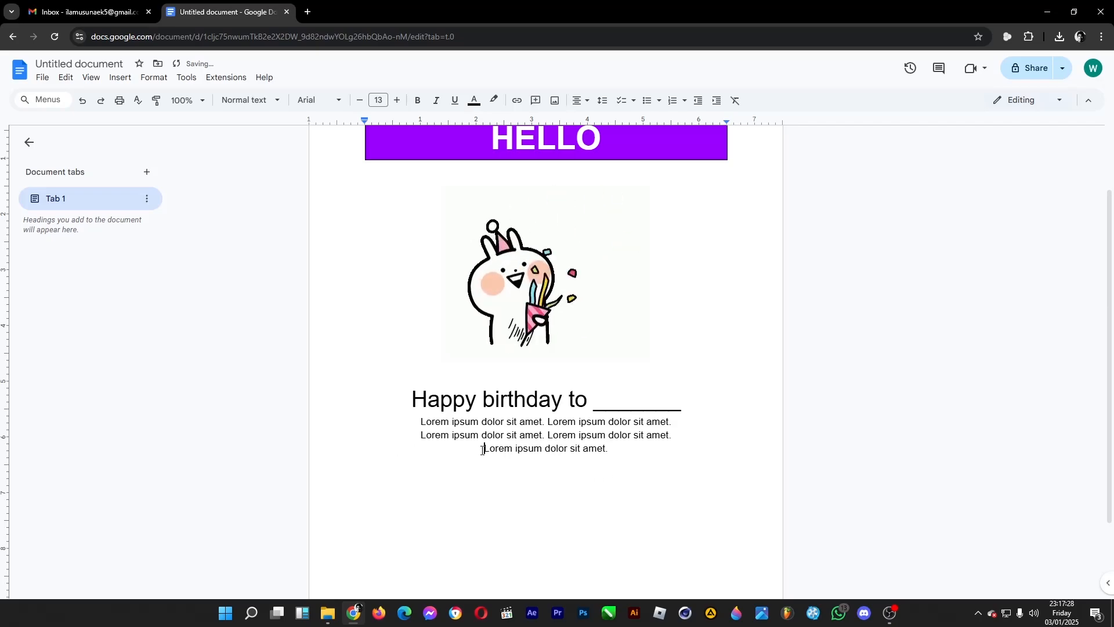
Join the last Lorem ipsum line onto the paragraph above and paste the sentence three more times at its end.
{"action": "key", "text": "BackSpace"}
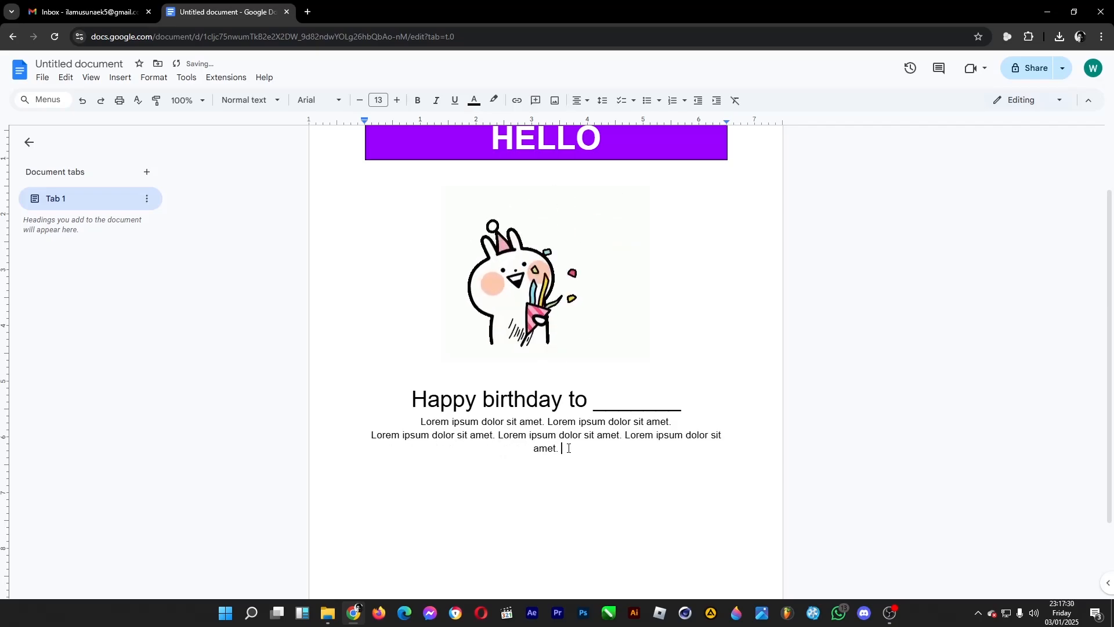
{"action": "key", "text": "ctrl+v"}
{"action": "key", "text": "Return"}
{"action": "key", "text": "BackSpace"}
{"action": "key", "text": "ctrl+v"}
{"action": "key", "text": "Return"}
{"action": "key", "text": "BackSpace"}
{"action": "key", "text": "ctrl+v"}
Add a blank line above the Lorem ipsum text and start a new line below it, separated by a blank line.
{"action": "key", "text": "Return"}
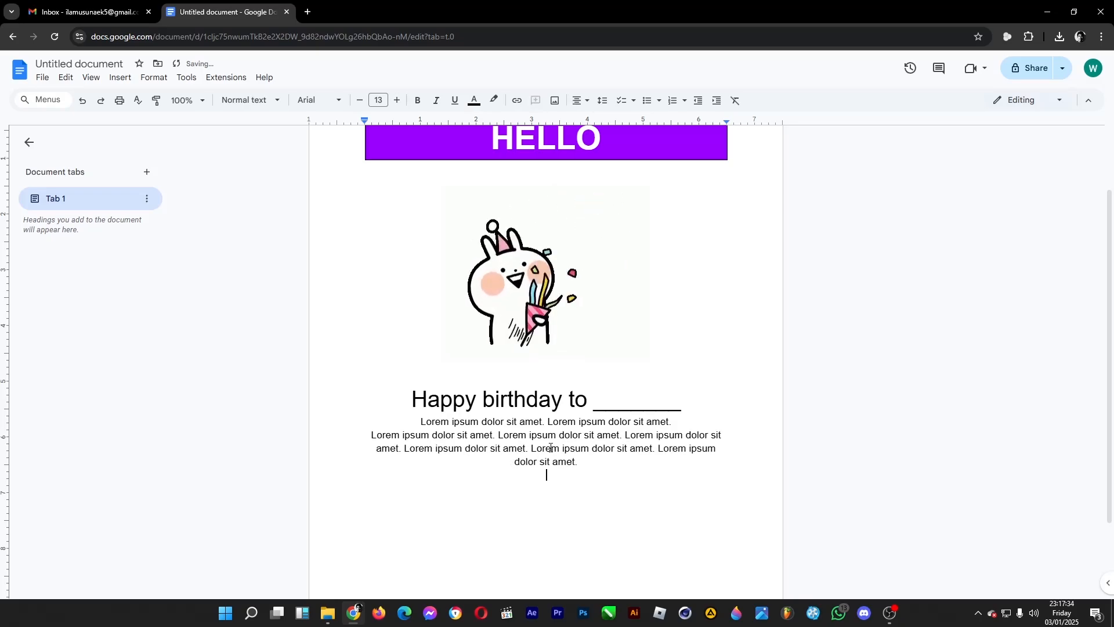
{"action": "left_click", "coordinate": [417, 416]}
{"action": "left_click", "coordinate": [609, 473]}
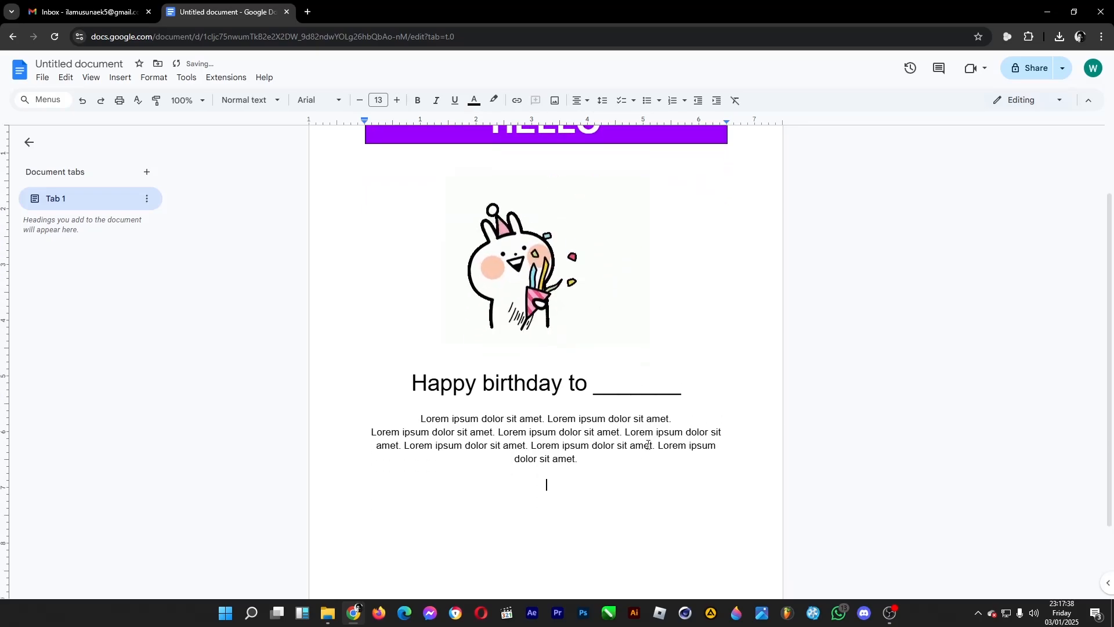
Insert a 1 x 1 table below the Lorem ipsum text containing "Click here to open your gift.".
{"action": "scroll", "coordinate": [646, 443], "scroll_direction": "down", "scroll_amount": 2}
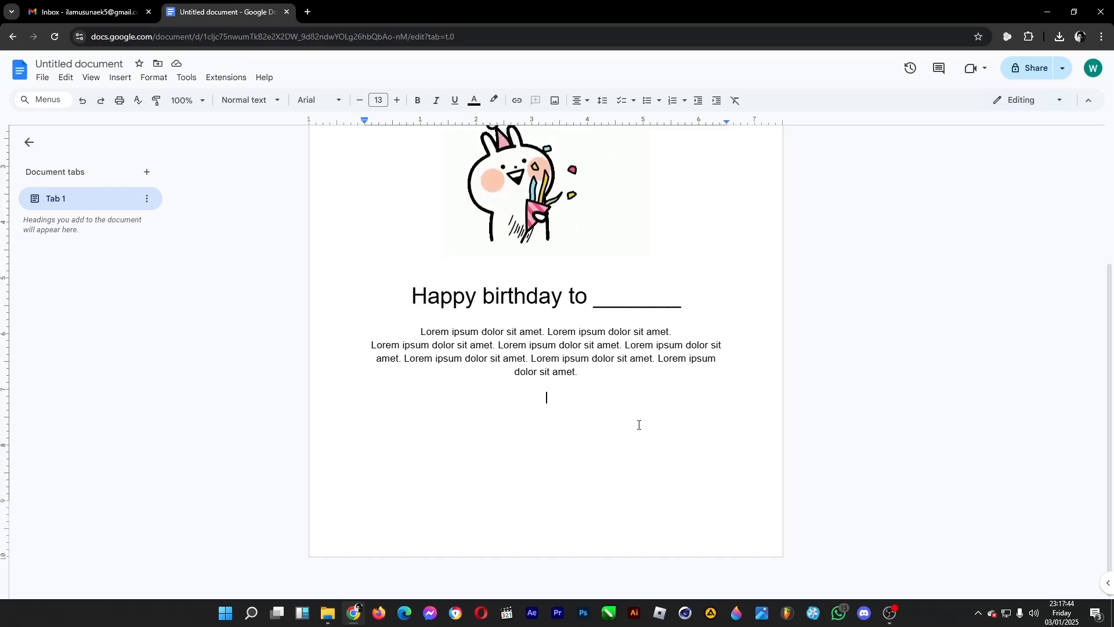
{"action": "left_click", "coordinate": [126, 78]}
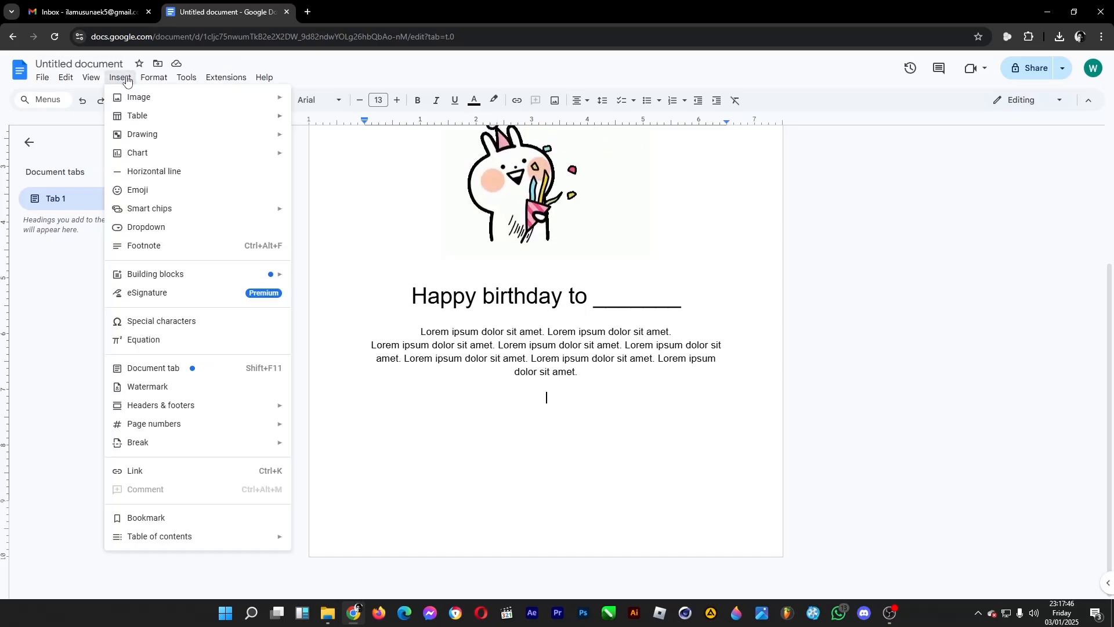
{"action": "mouse_move", "coordinate": [142, 116]}
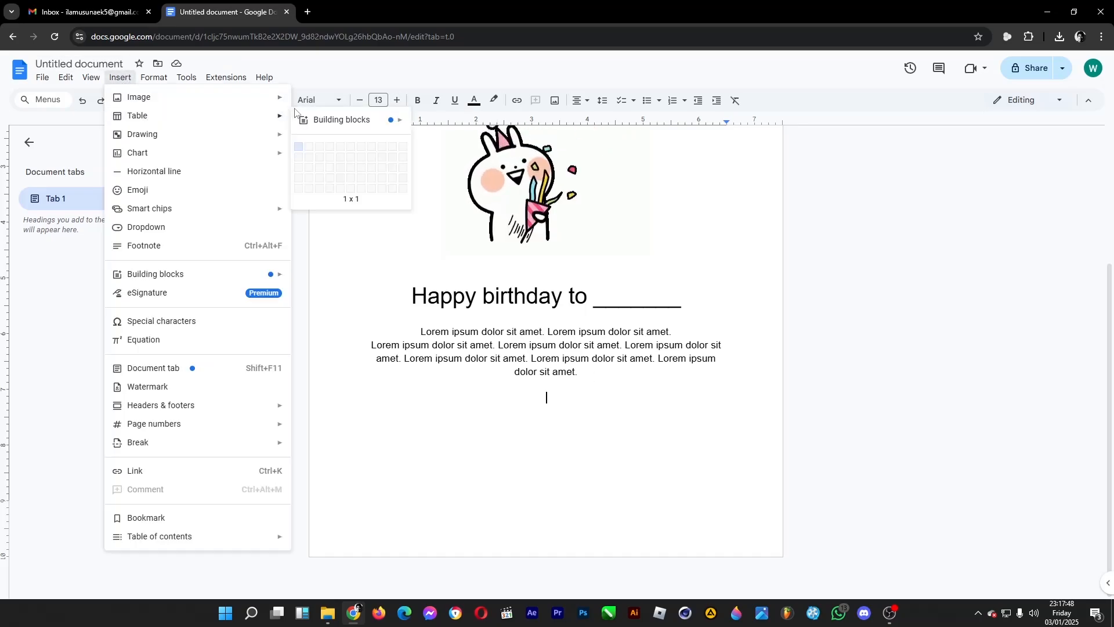
{"action": "left_click", "coordinate": [298, 148]}
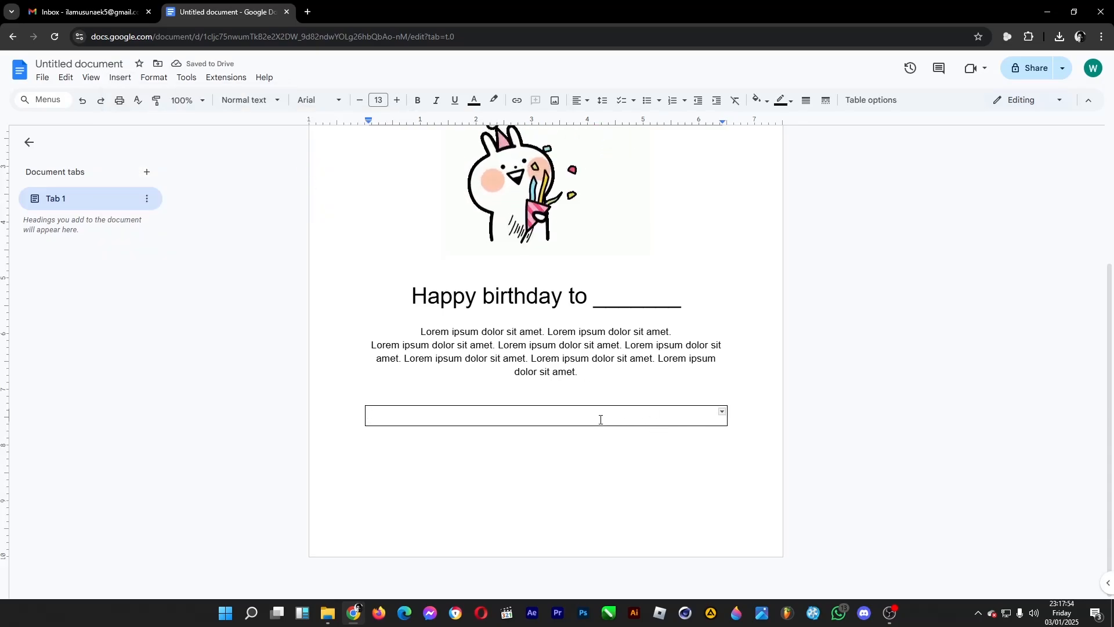
{"action": "type", "text": "Click here to open your gift."}
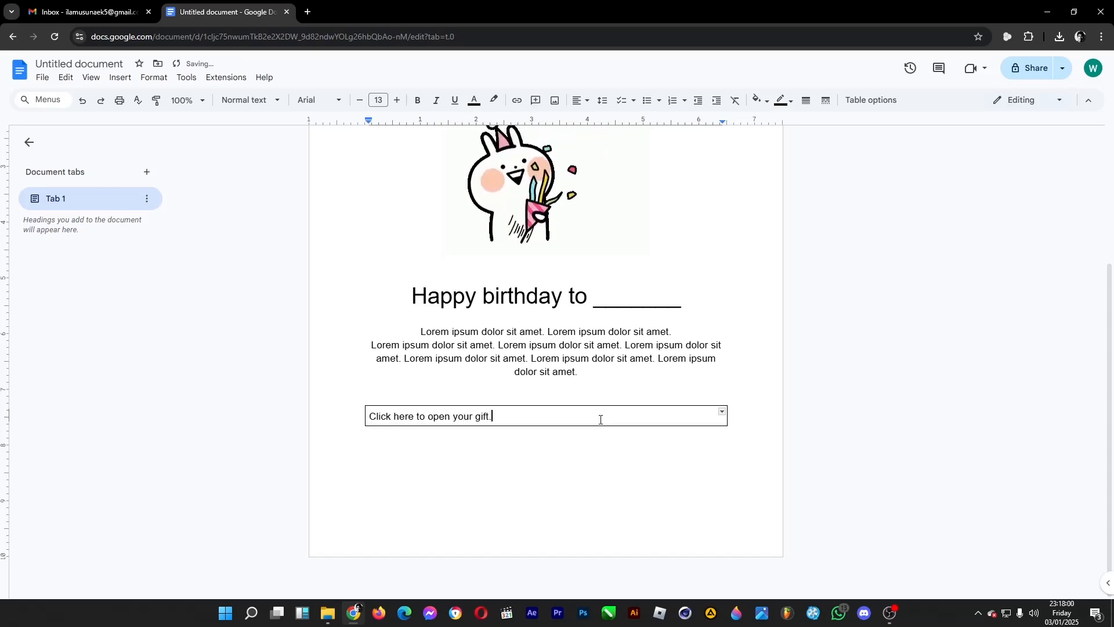
Narrow the table to a centred box around its text and make the word "gift" bold.
{"action": "left_click_drag", "start_coordinate": [601, 419], "coordinate": [369, 415]}
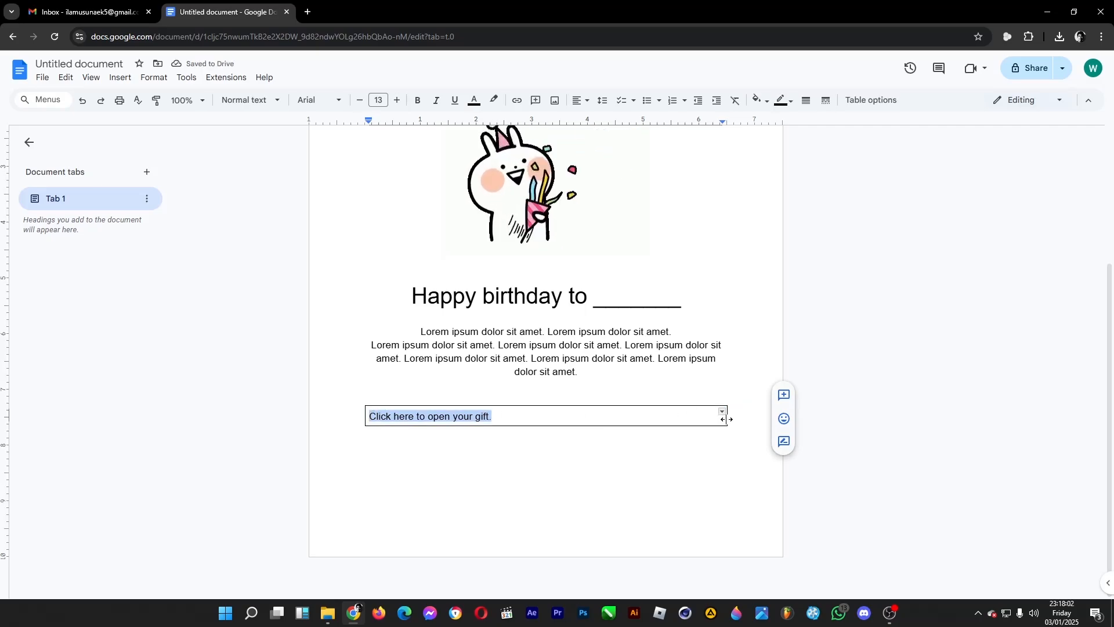
{"action": "left_click_drag", "start_coordinate": [726, 419], "coordinate": [503, 416]}
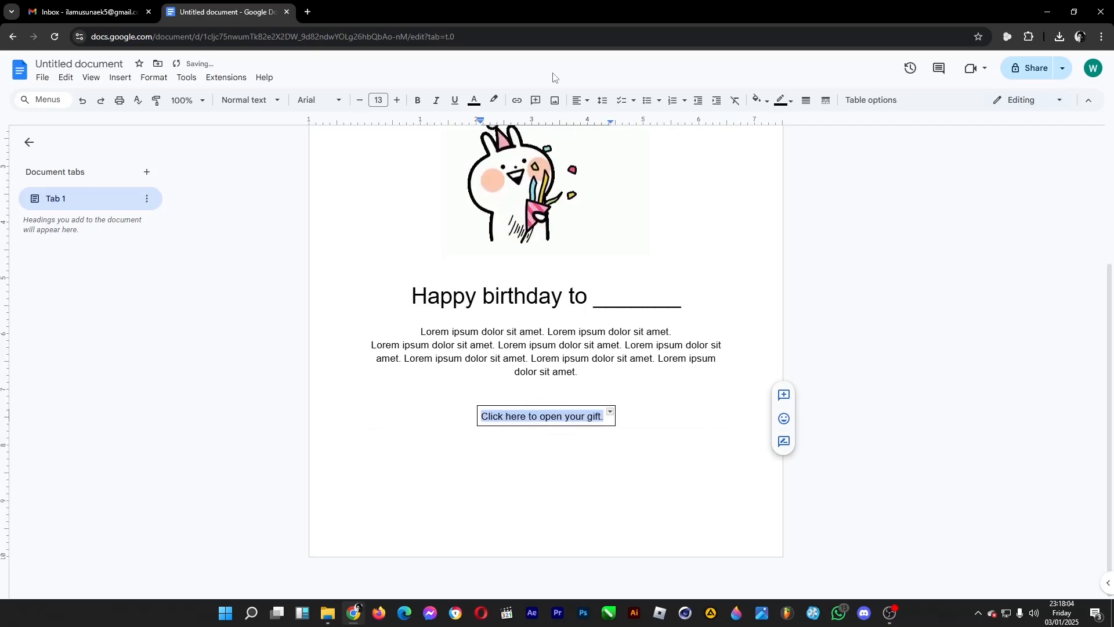
{"action": "left_click", "coordinate": [544, 415]}
{"action": "left_click_drag", "start_coordinate": [589, 416], "coordinate": [601, 417]}
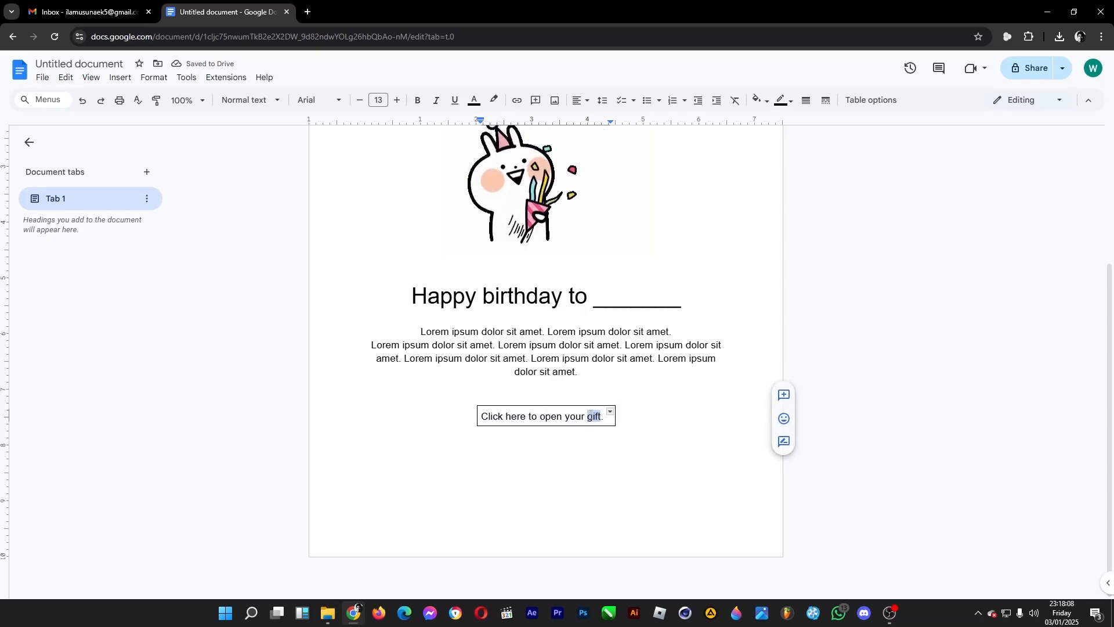
{"action": "left_click", "coordinate": [418, 100]}
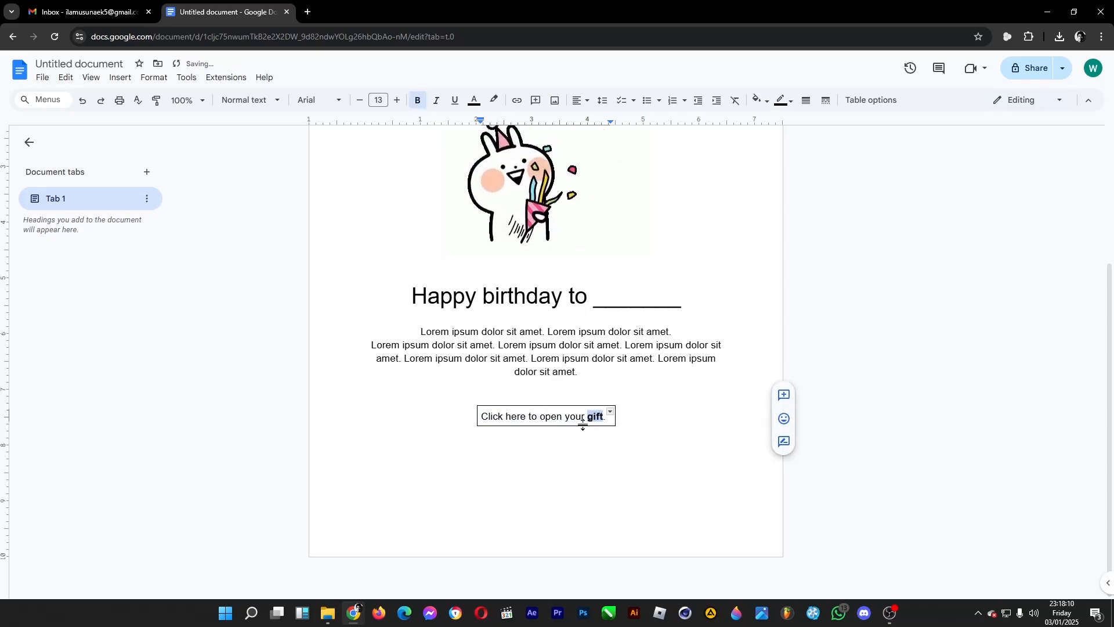
Fill the gift table cell with orange and change its text colour to white.
{"action": "left_click", "coordinate": [562, 416]}
{"action": "left_click_drag", "start_coordinate": [484, 416], "coordinate": [607, 417]}
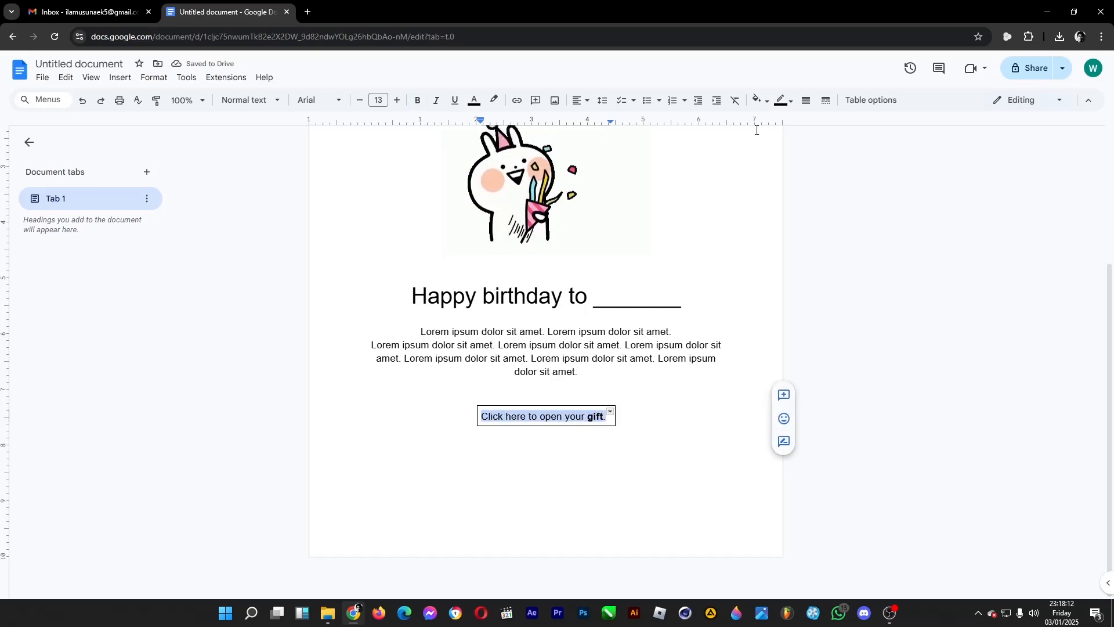
{"action": "left_click", "coordinate": [763, 102]}
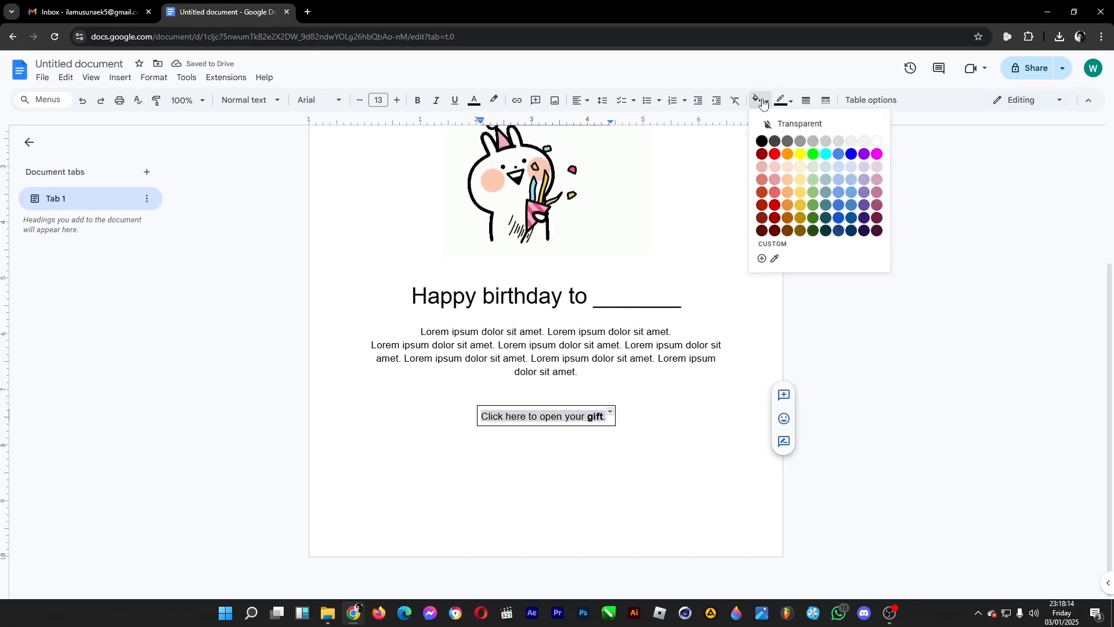
{"action": "left_click", "coordinate": [791, 154]}
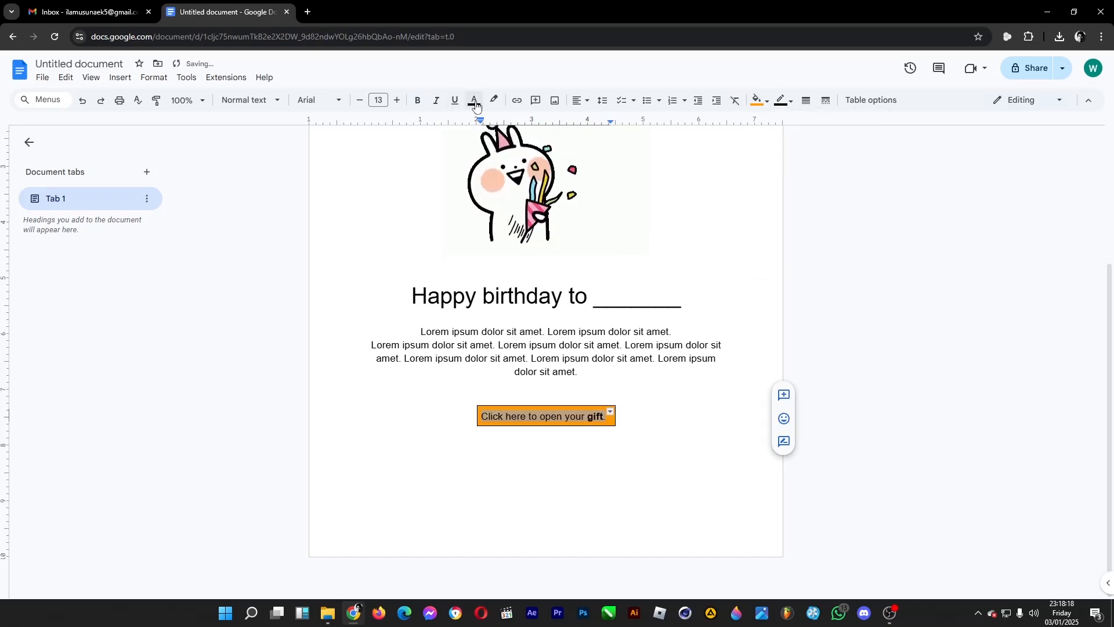
{"action": "left_click", "coordinate": [592, 122]}
{"action": "left_click", "coordinate": [800, 303]}
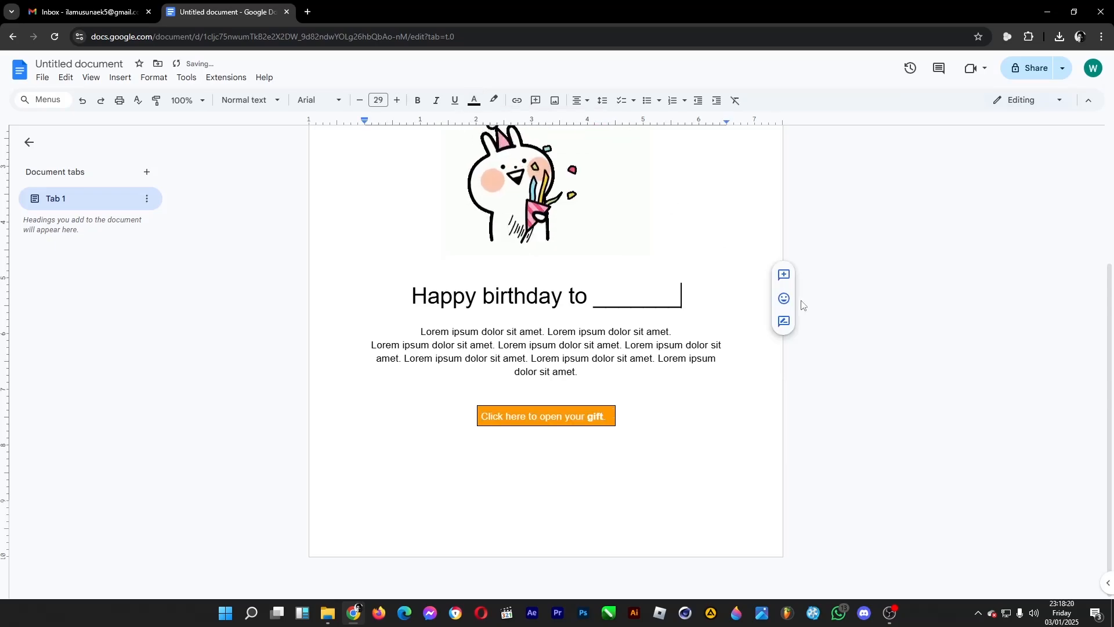
Change the border colour of the gift table cell to white.
{"action": "left_click", "coordinate": [601, 415]}
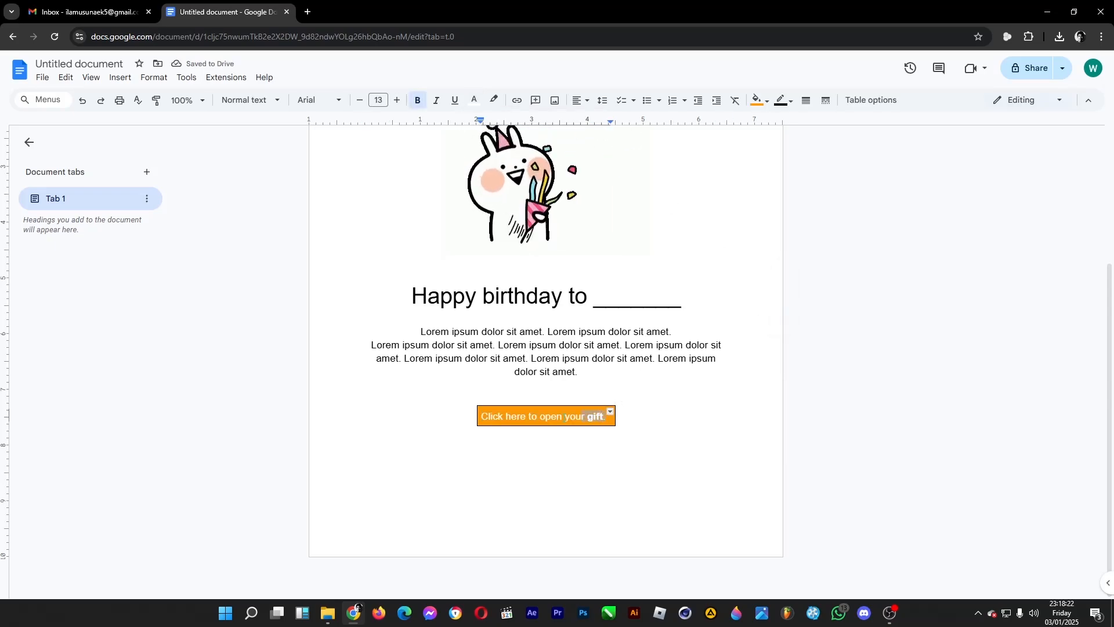
{"action": "left_click_drag", "start_coordinate": [603, 416], "coordinate": [479, 416]}
{"action": "left_click", "coordinate": [790, 108]}
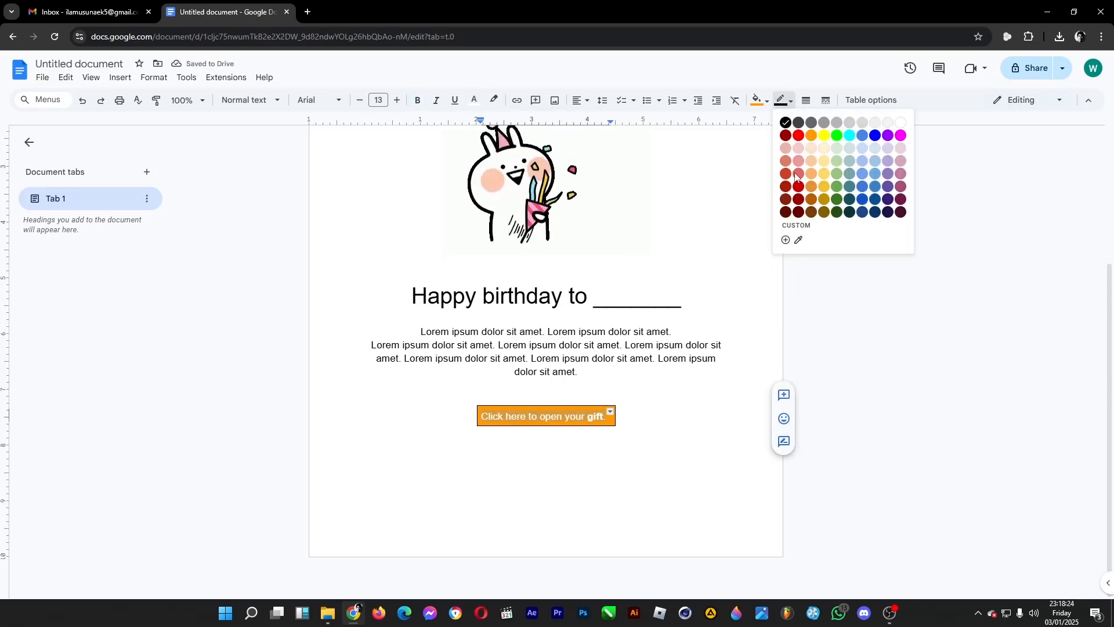
{"action": "left_click", "coordinate": [902, 123]}
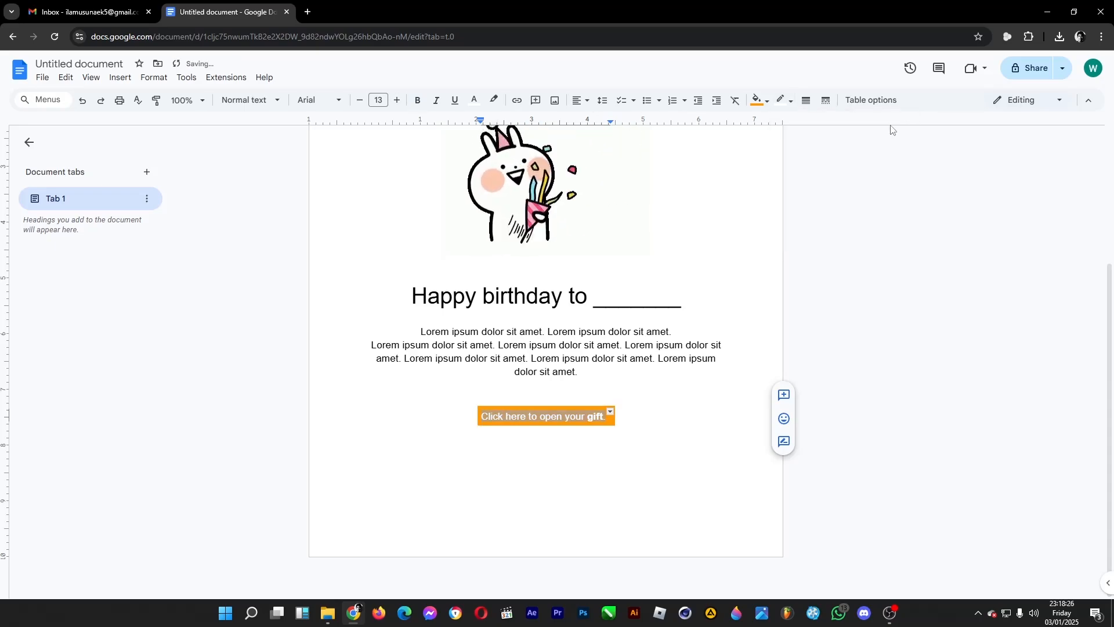
{"action": "left_click", "coordinate": [651, 454]}
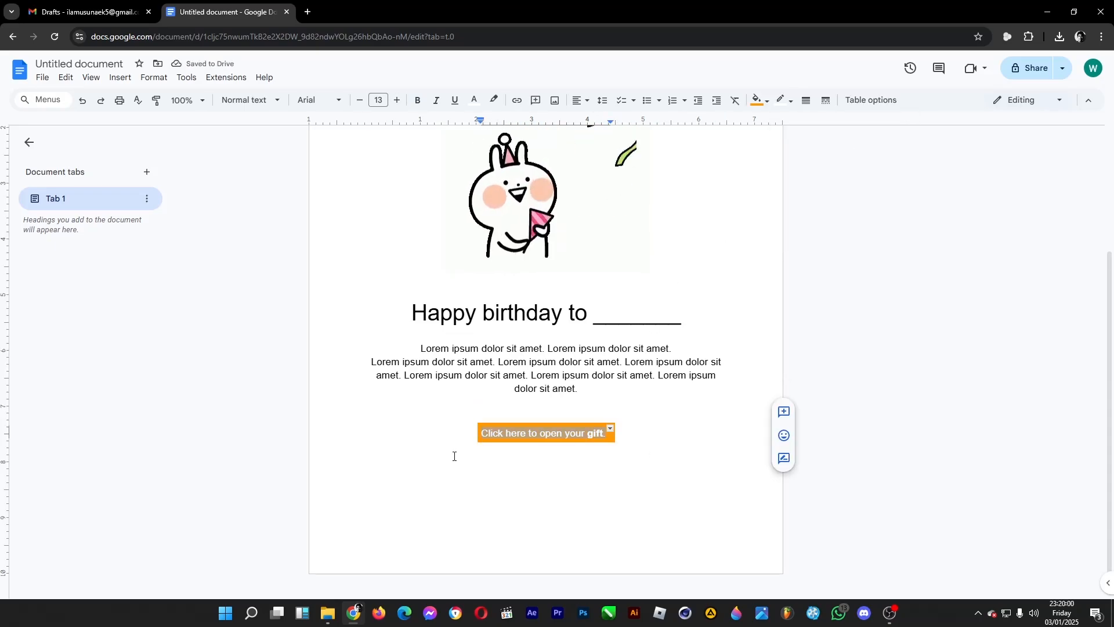
Link the "Click here to open your gift." text to google.com.
{"action": "left_click", "coordinate": [455, 455]}
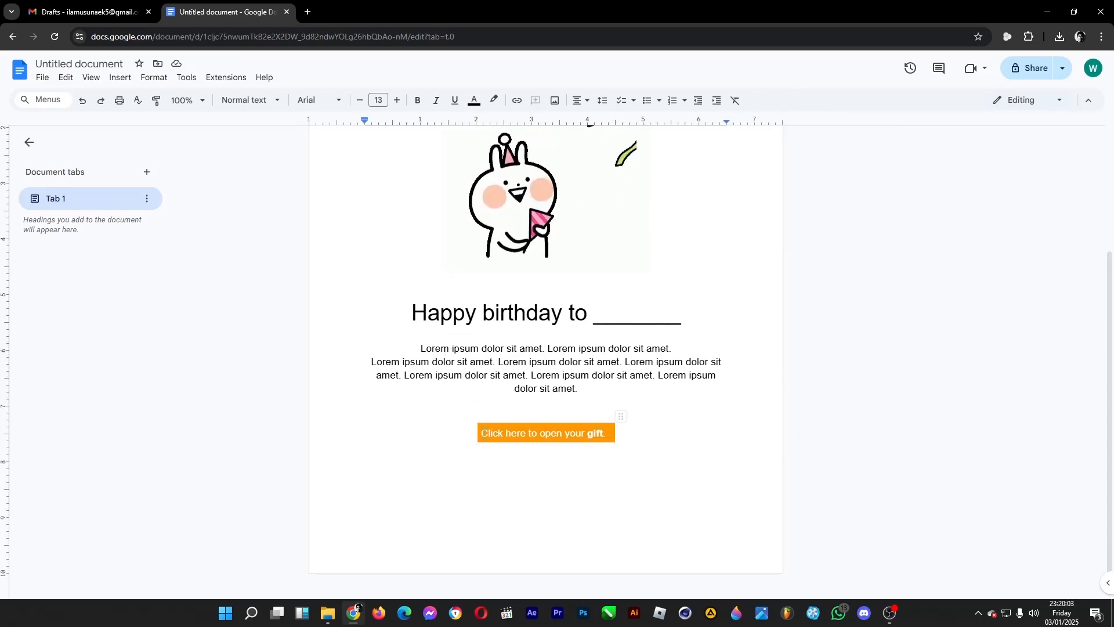
{"action": "left_click", "coordinate": [483, 432]}
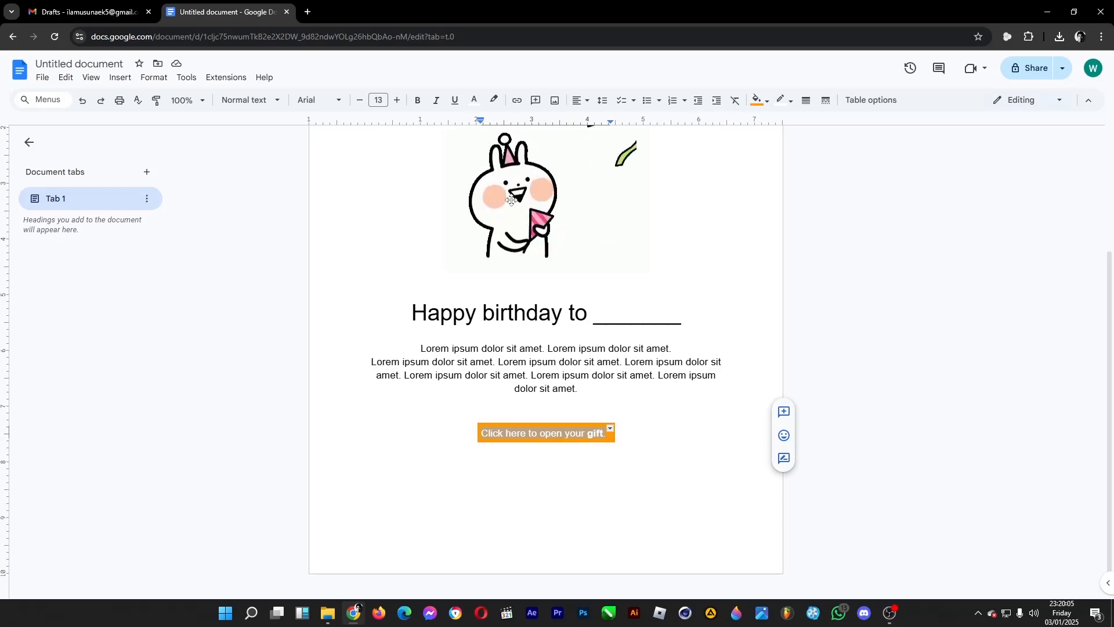
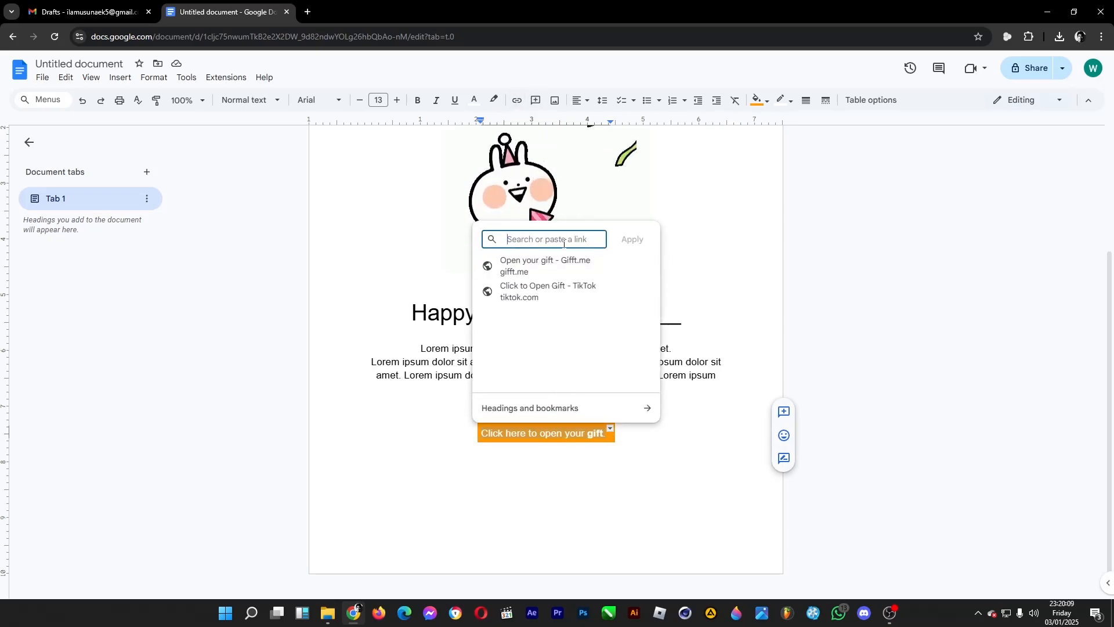
{"action": "type", "text": "google.com"}
{"action": "left_click", "coordinate": [632, 240]}
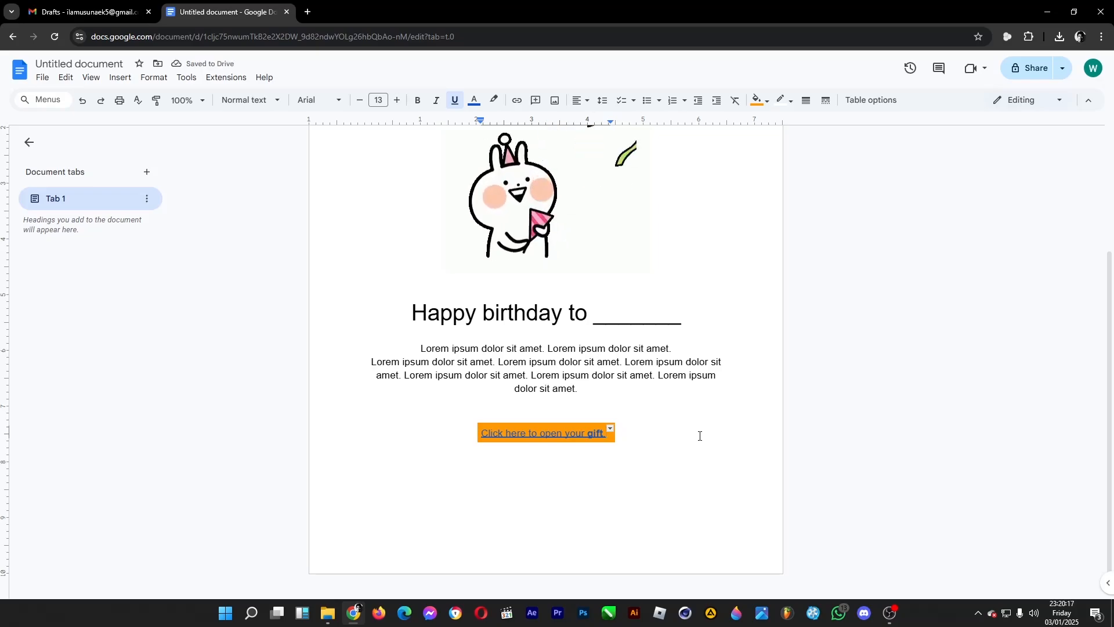
Copy the whole birthday design from the document, switch to Gmail and paste it into the body of a new message.
{"action": "scroll", "coordinate": [699, 433], "scroll_direction": "up", "scroll_amount": 2}
{"action": "scroll", "coordinate": [673, 375], "scroll_direction": "down", "scroll_amount": 1}
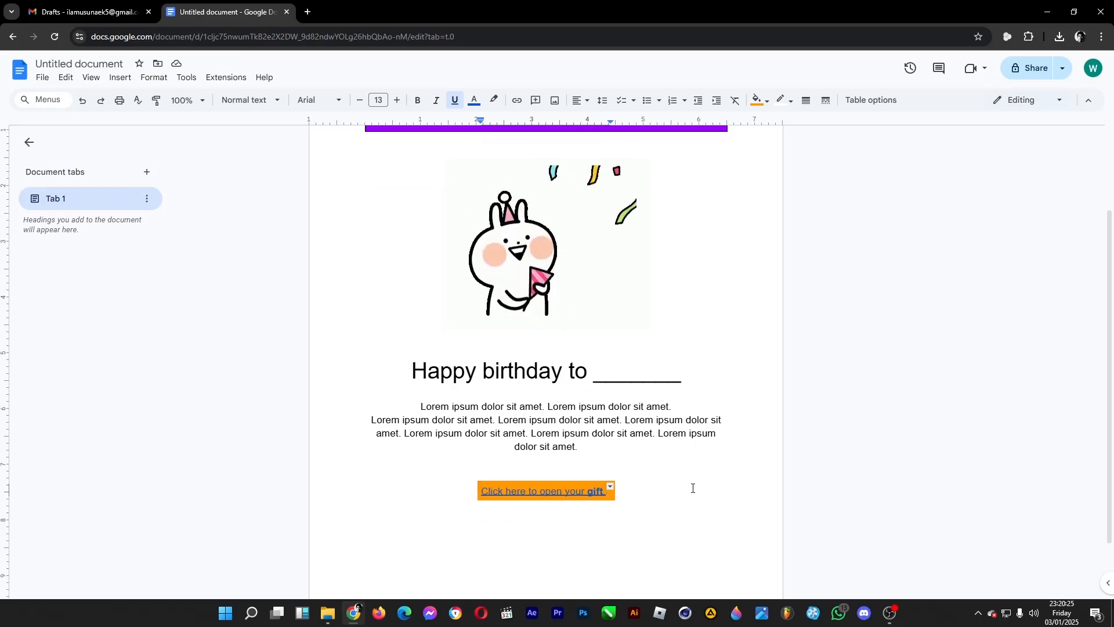
{"action": "left_click_drag", "start_coordinate": [693, 488], "coordinate": [378, 138]}
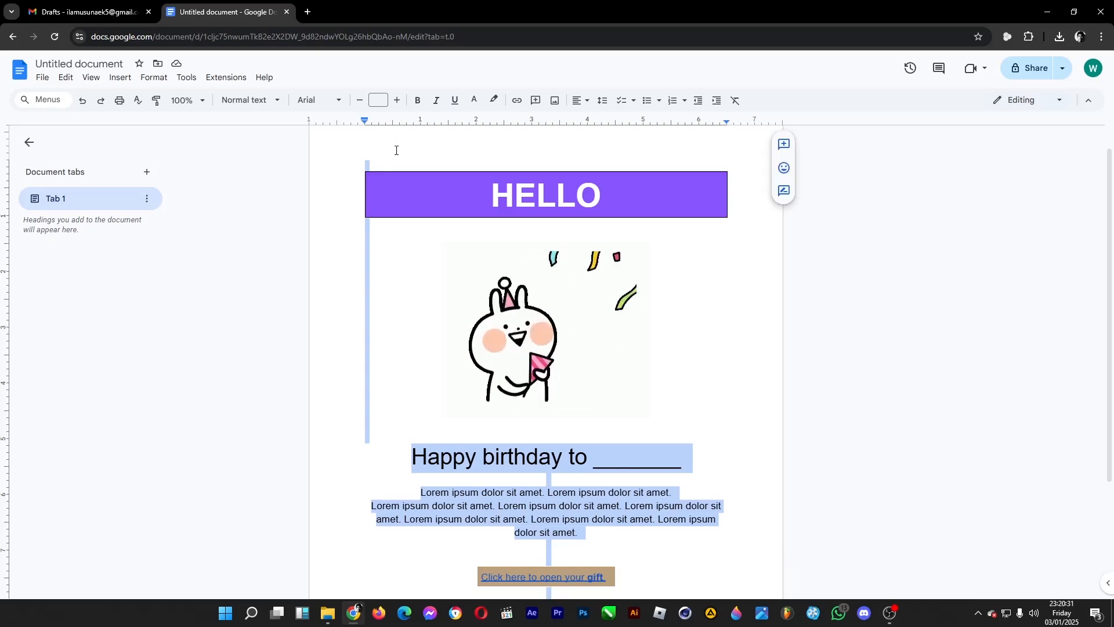
{"action": "left_click", "coordinate": [66, 5]}
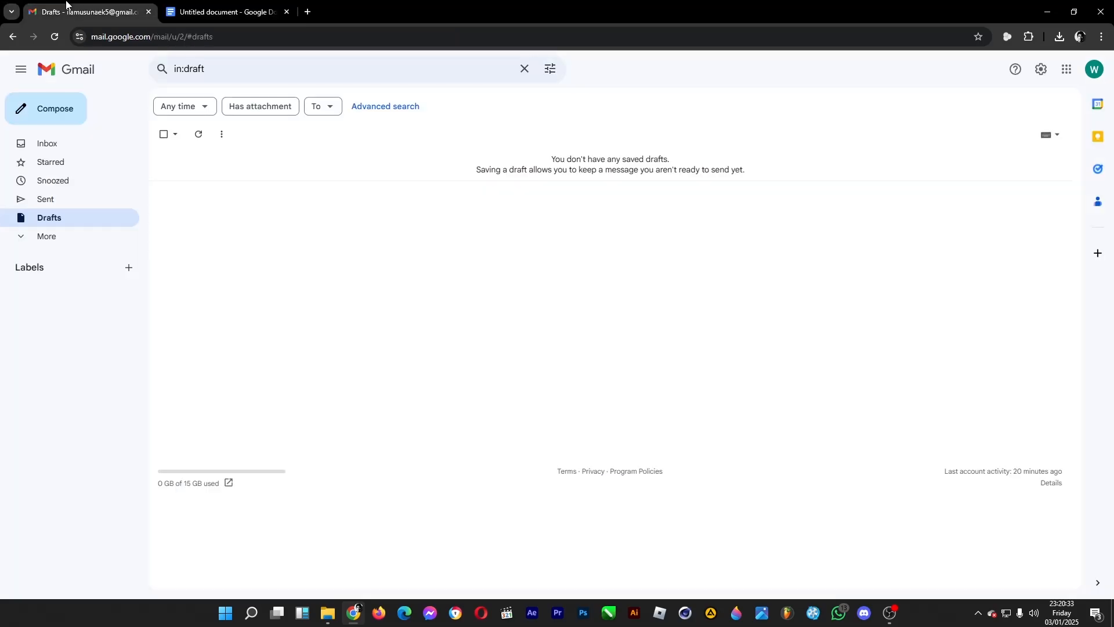
{"action": "left_click", "coordinate": [51, 145]}
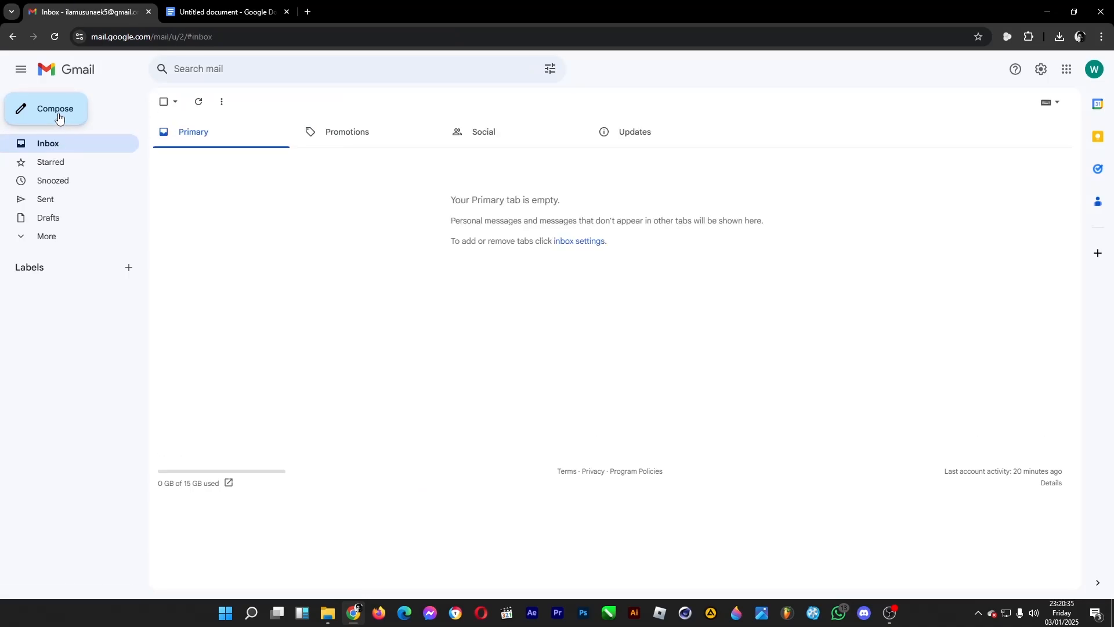
{"action": "left_click", "coordinate": [882, 336]}
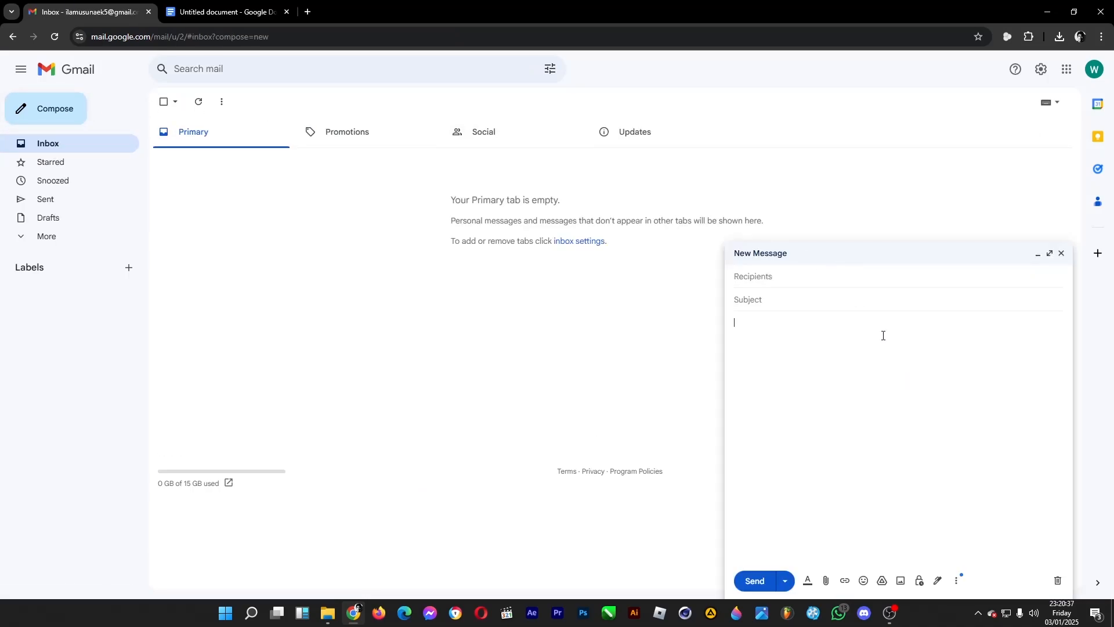
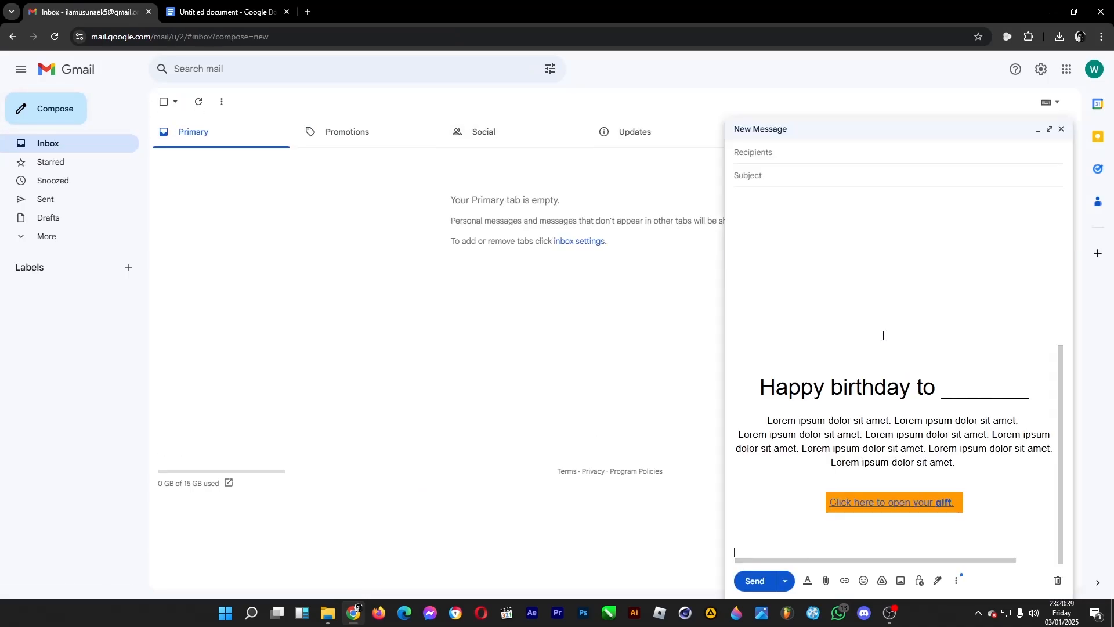
Delete the empty space between the sticker image and the birthday greeting in the message, and check the full email layout.
{"action": "scroll", "coordinate": [898, 340], "scroll_direction": "up", "scroll_amount": 2}
{"action": "left_click", "coordinate": [860, 472]}
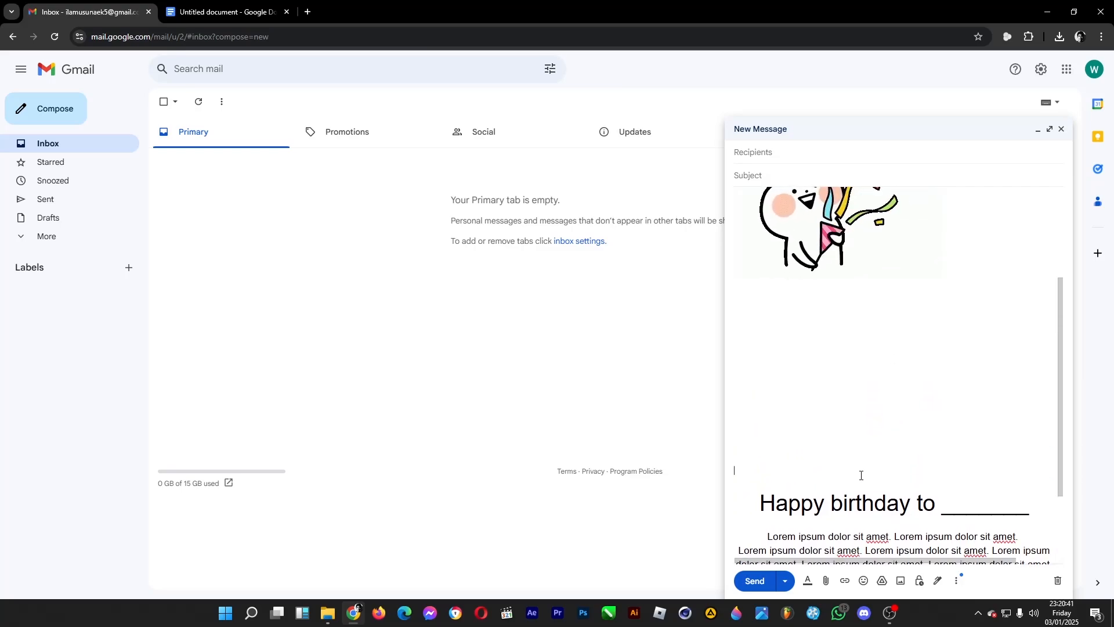
{"action": "scroll", "coordinate": [837, 482], "scroll_direction": "down", "scroll_amount": 2}
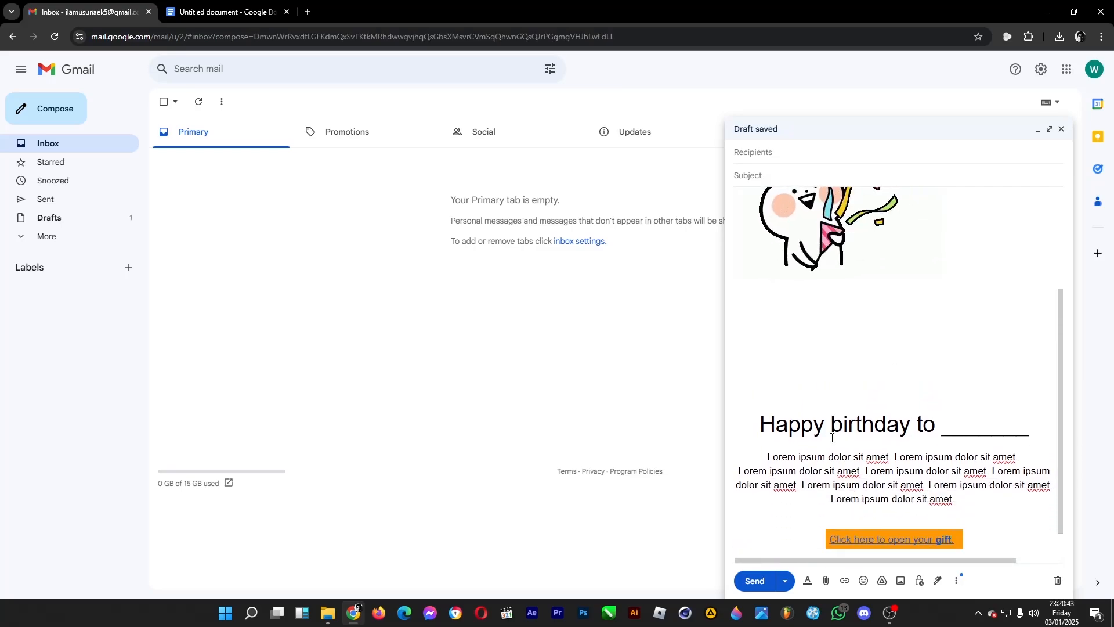
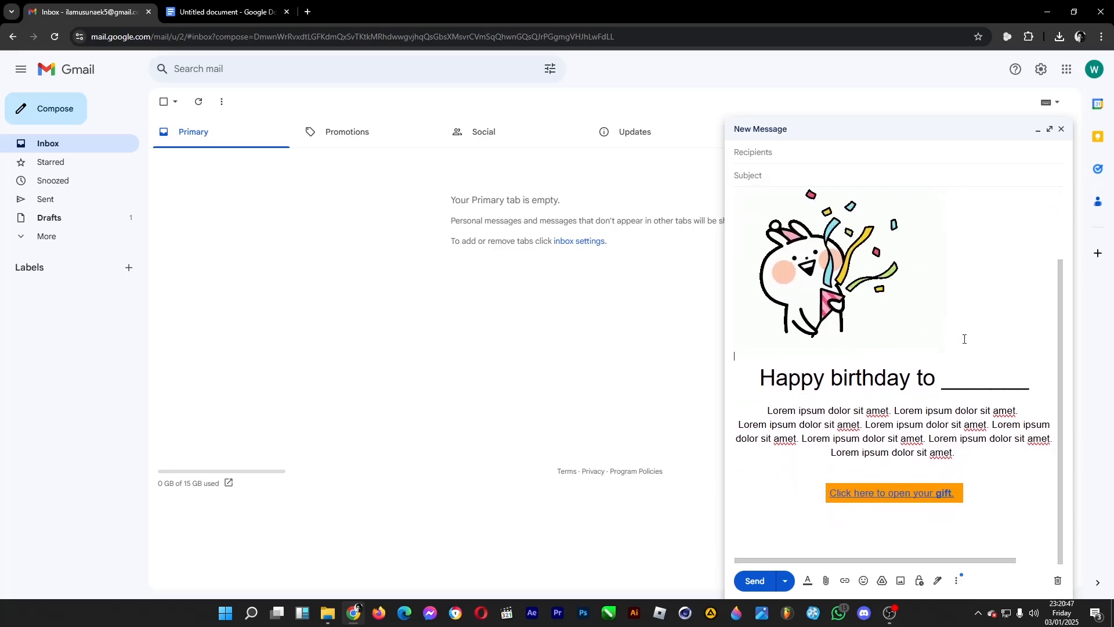
{"action": "scroll", "coordinate": [1070, 359], "scroll_direction": "up", "scroll_amount": 2}
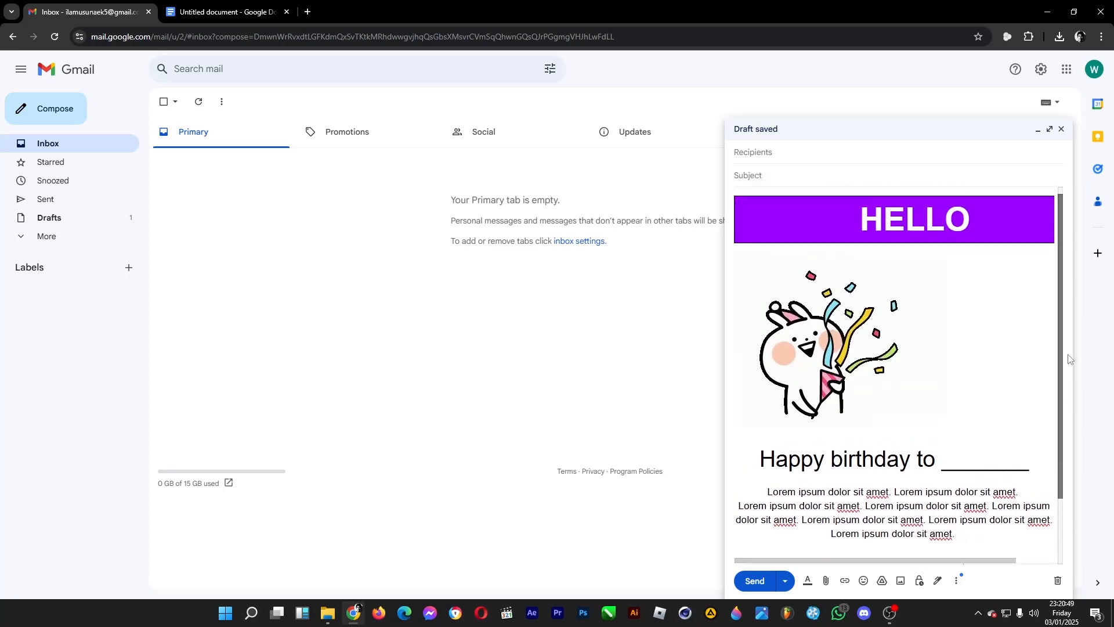
{"action": "scroll", "coordinate": [1069, 360], "scroll_direction": "down", "scroll_amount": 2}
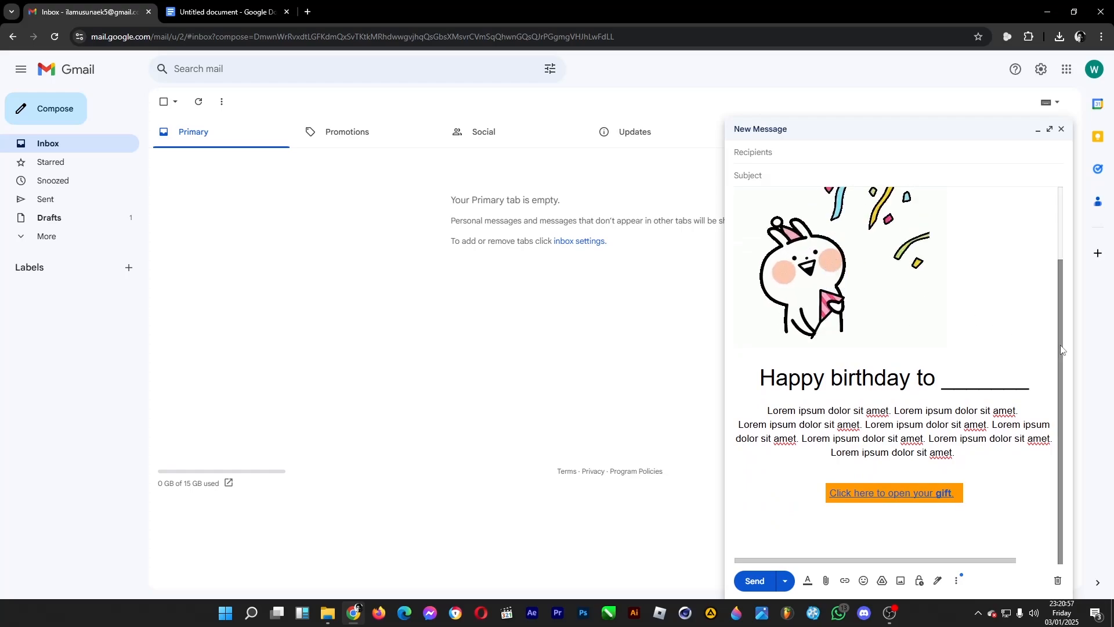
{"action": "scroll", "coordinate": [1071, 374], "scroll_direction": "up", "scroll_amount": 2}
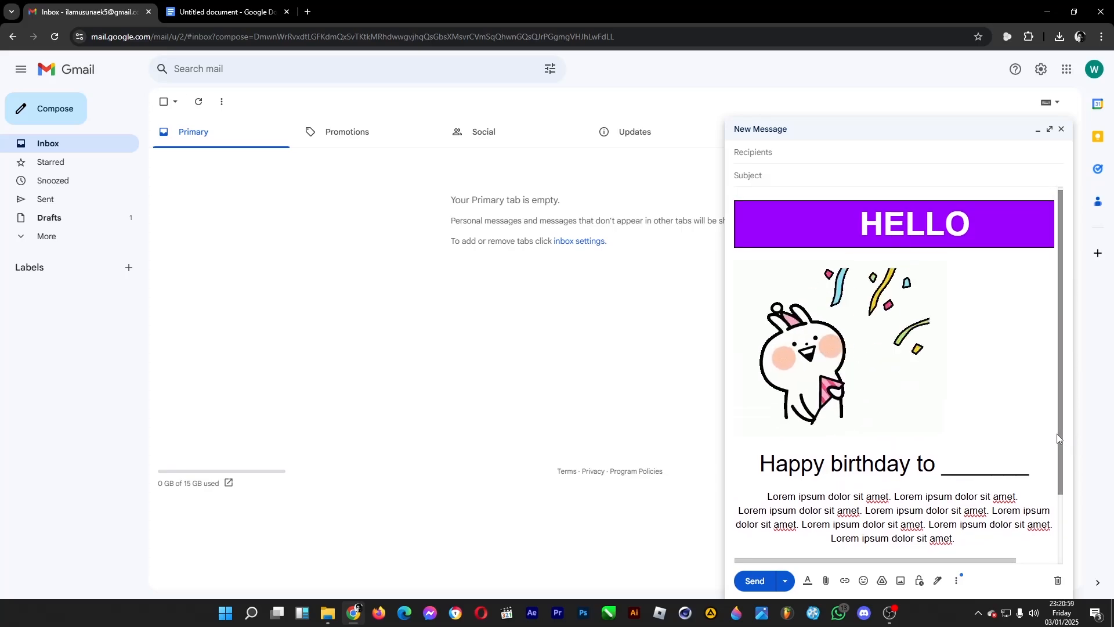
{"action": "scroll", "coordinate": [1070, 378], "scroll_direction": "down", "scroll_amount": 2}
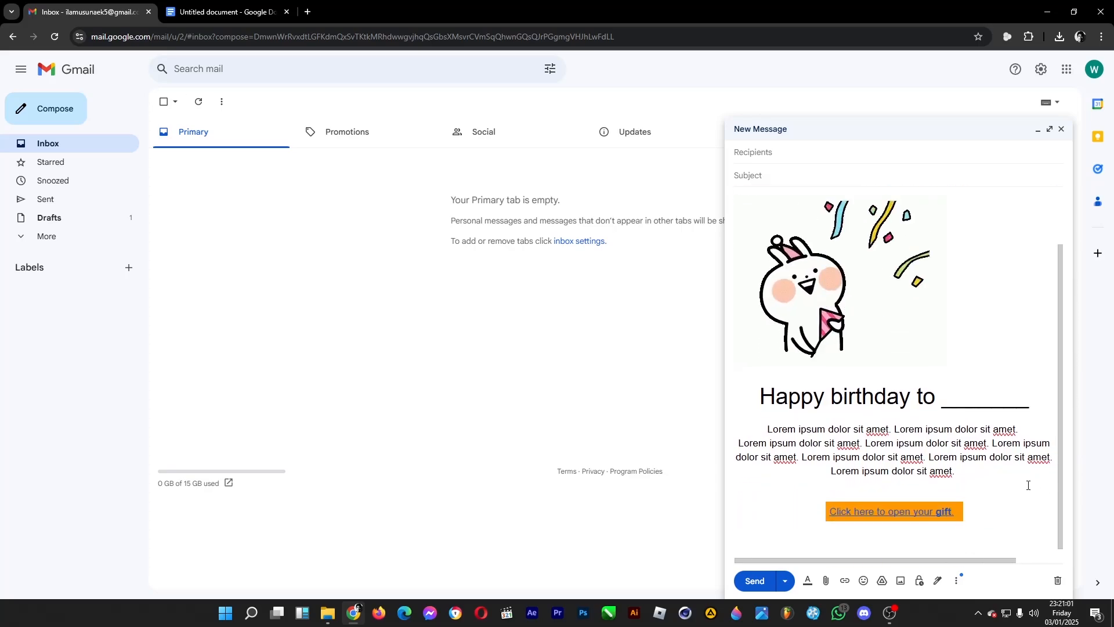
{"action": "left_click_drag", "start_coordinate": [1064, 451], "coordinate": [1067, 388]}
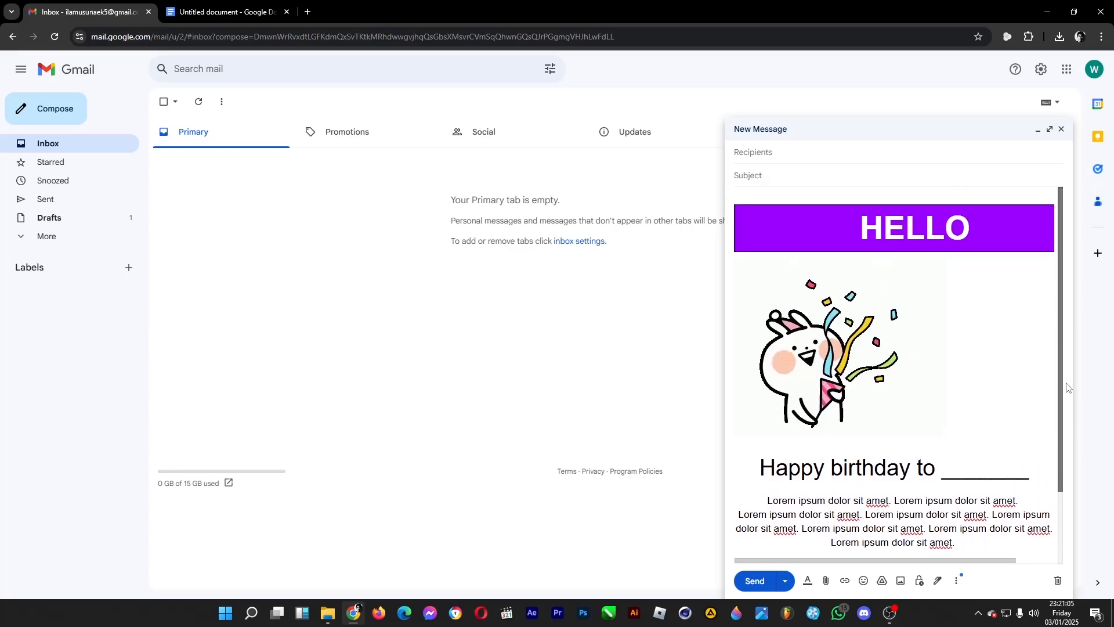